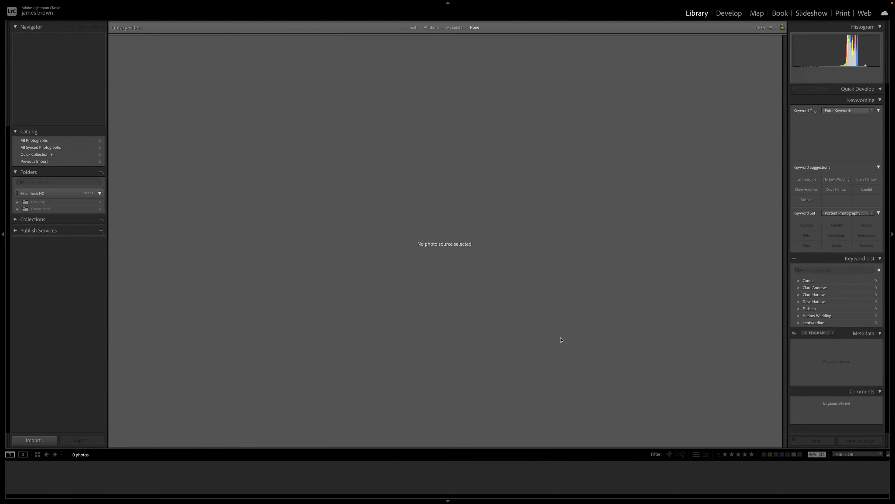
- Start an import from the third DCIM subfolder on EOS_DIGITAL and uncheck all of its photos
{"action": "left_click", "coordinate": [34, 441]}
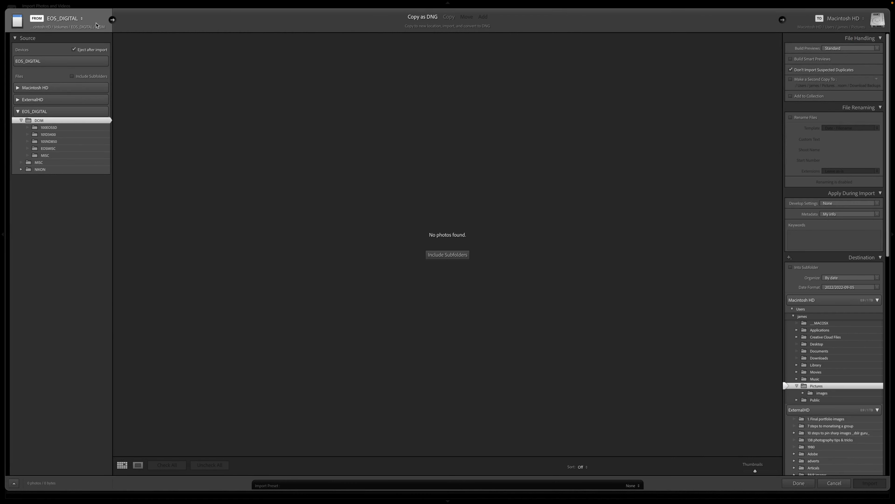
{"action": "left_click", "coordinate": [63, 141]}
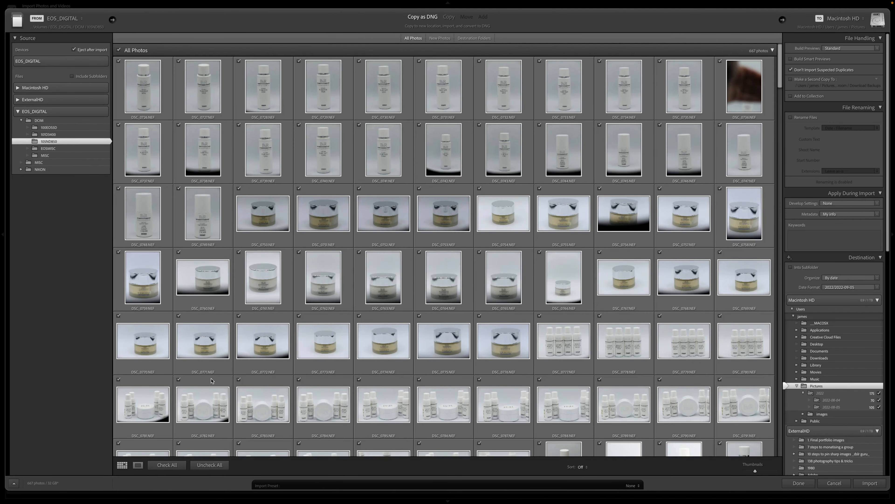
{"action": "left_click", "coordinate": [210, 466]}
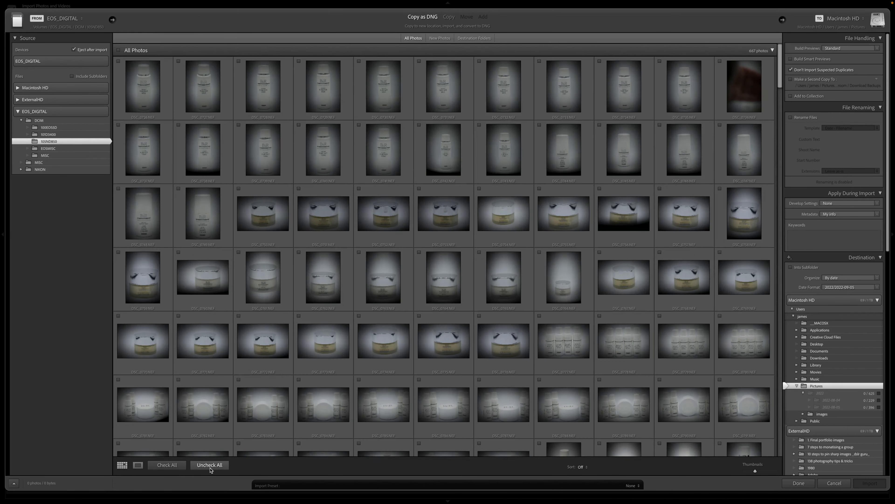
{"action": "scroll", "coordinate": [273, 240], "scroll_direction": "down", "scroll_amount": 2}
{"action": "scroll", "coordinate": [274, 241], "scroll_direction": "up", "scroll_amount": 2}
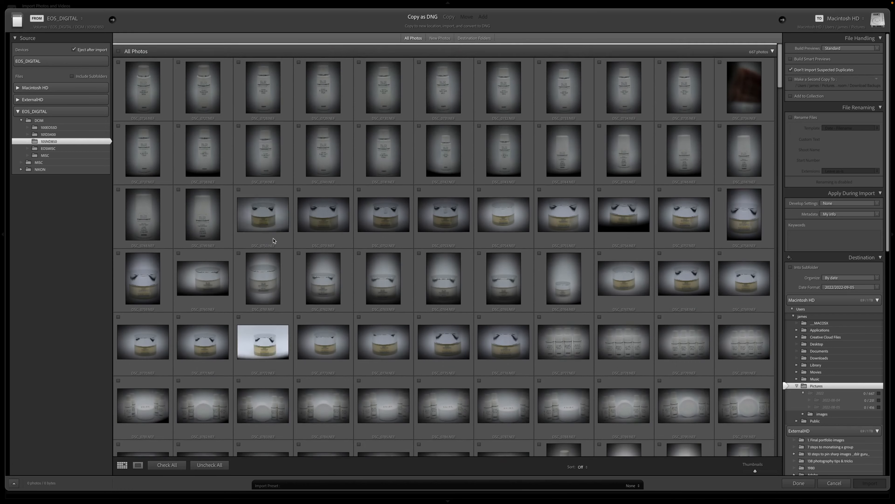
- Mark the first five bottle photos of the top row for import
{"action": "left_click", "coordinate": [118, 61]}
{"action": "left_click", "coordinate": [178, 61]}
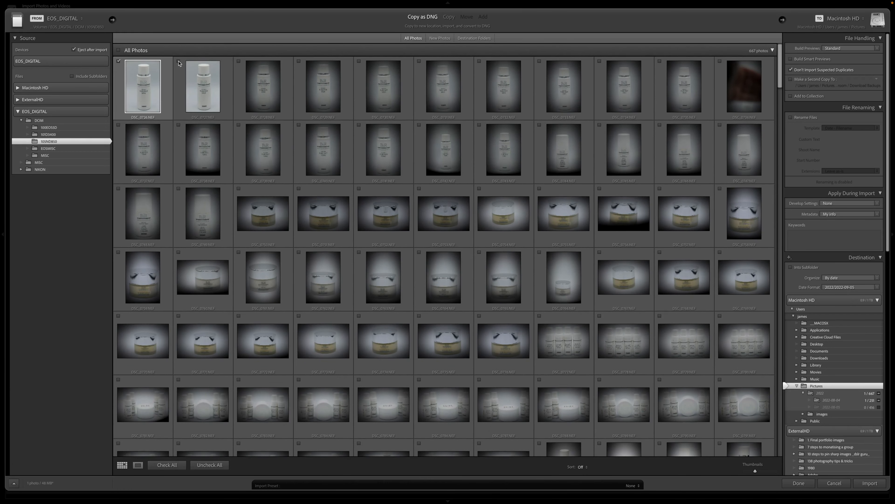
{"action": "left_click", "coordinate": [238, 62]}
{"action": "left_click", "coordinate": [299, 61]}
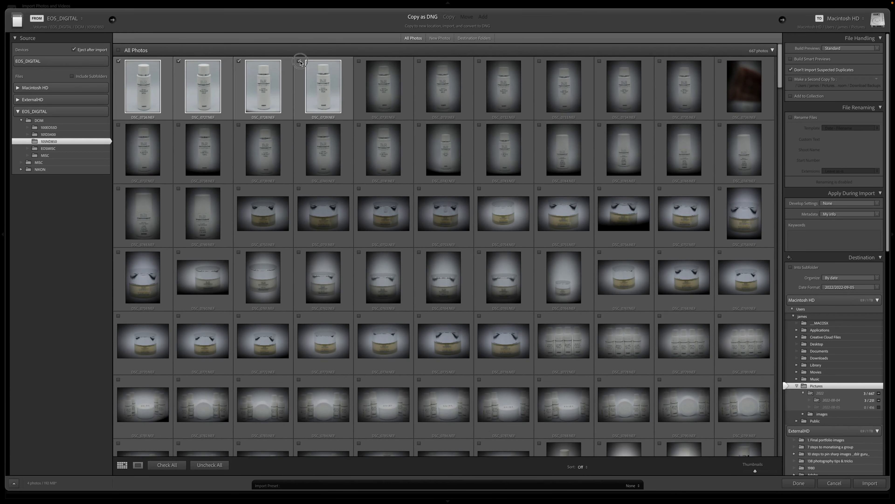
{"action": "left_click", "coordinate": [360, 61]}
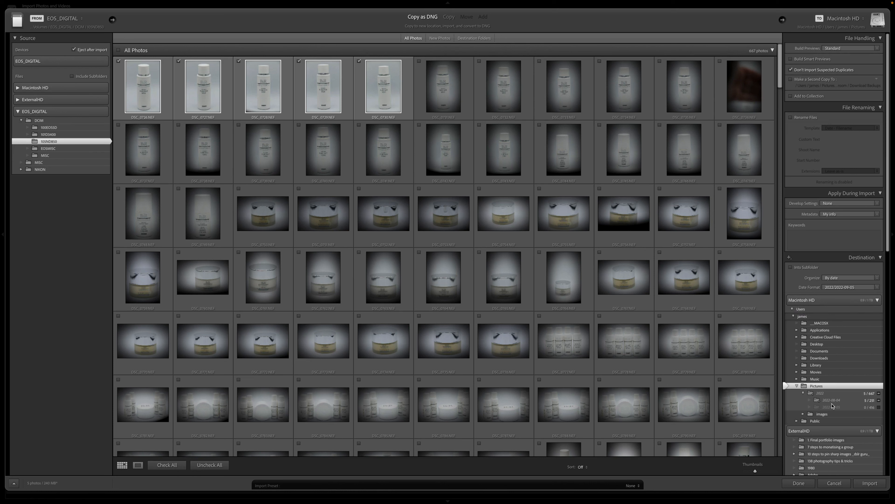
- Set the import destination to the ExternalHD drive
{"action": "scroll", "coordinate": [827, 353], "scroll_direction": "down", "scroll_amount": 5}
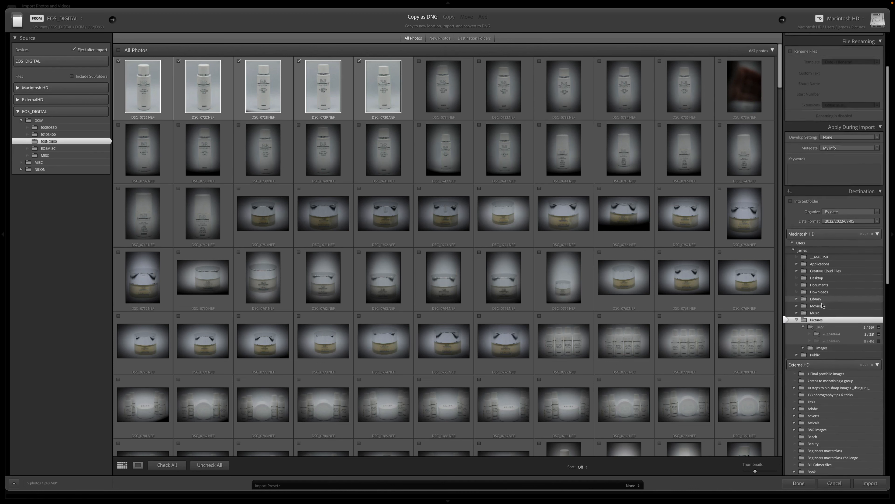
{"action": "scroll", "coordinate": [822, 305], "scroll_direction": "down", "scroll_amount": 4}
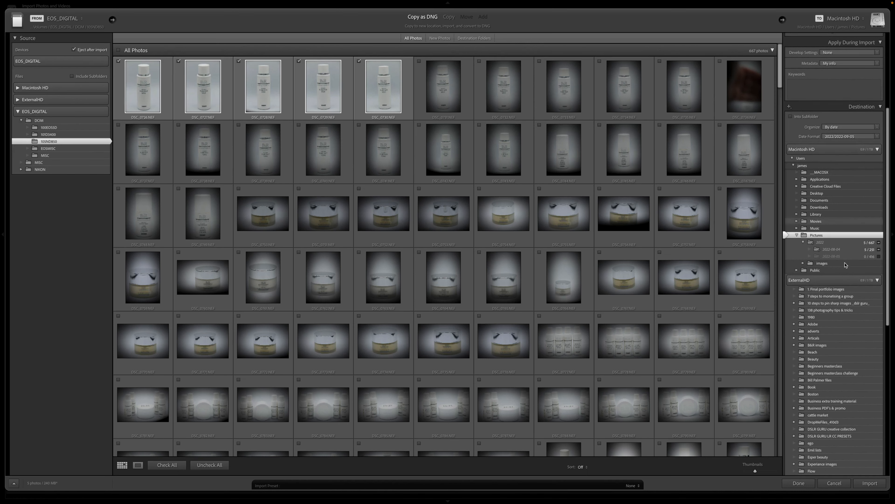
{"action": "left_click", "coordinate": [809, 280]}
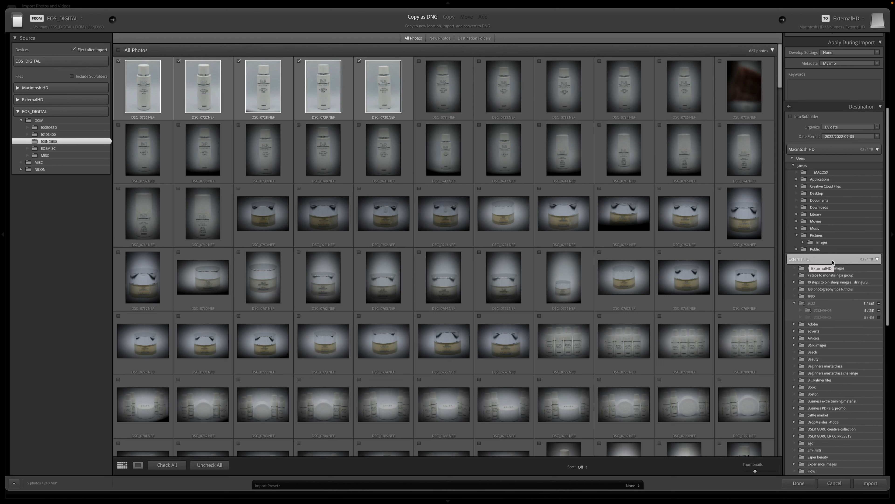
- Create a new folder named "products test" on ExternalHD and choose it as the import destination
{"action": "scroll", "coordinate": [840, 262], "scroll_direction": "down", "scroll_amount": 4}
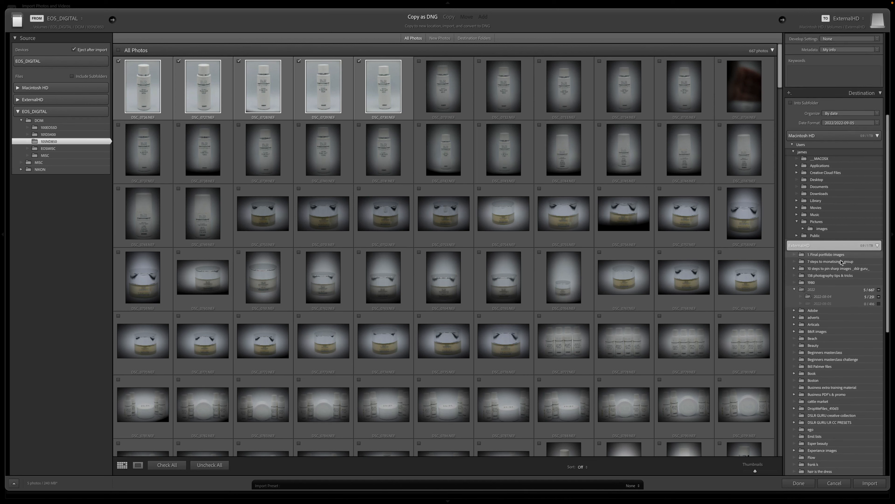
{"action": "scroll", "coordinate": [841, 263], "scroll_direction": "up", "scroll_amount": 5}
{"action": "scroll", "coordinate": [841, 262], "scroll_direction": "down", "scroll_amount": 1}
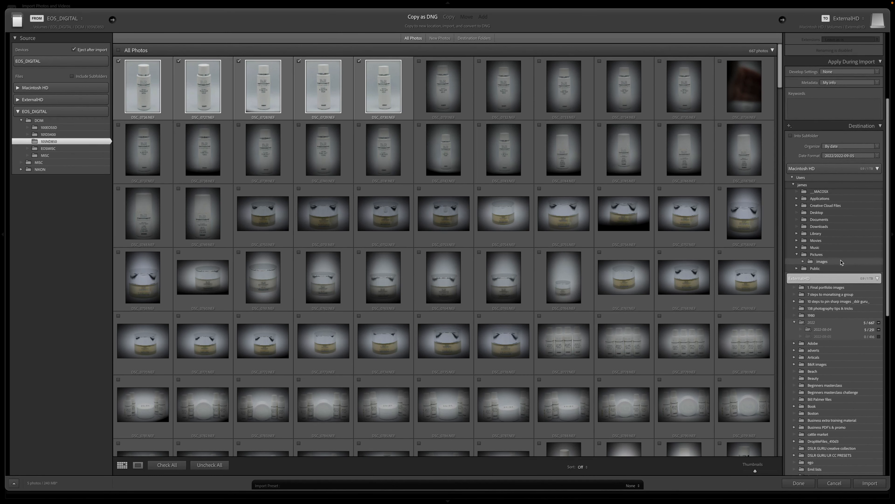
{"action": "left_click", "coordinate": [790, 126]}
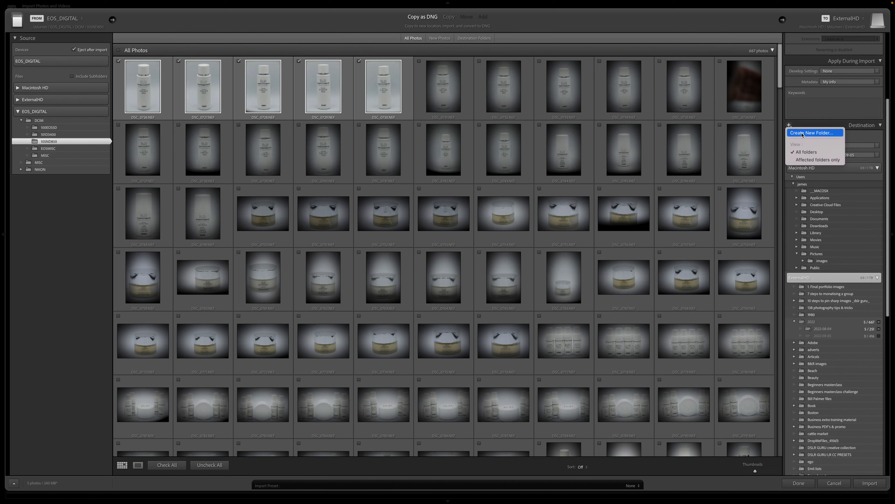
{"action": "left_click", "coordinate": [802, 133]}
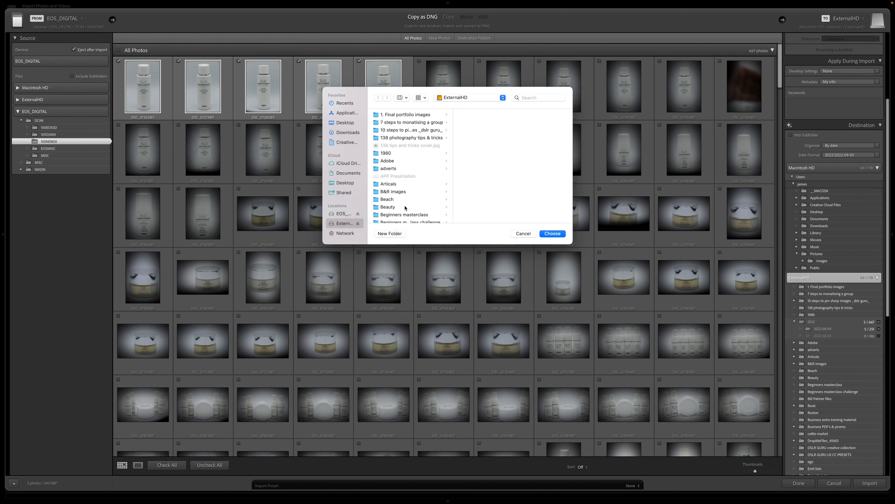
{"action": "left_click", "coordinate": [390, 233]}
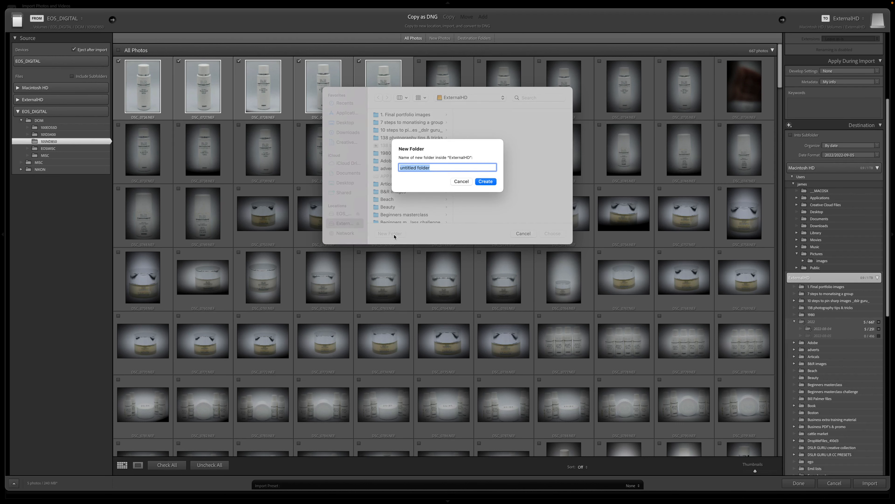
{"action": "type", "text": "products test"}
{"action": "left_click", "coordinate": [491, 182]}
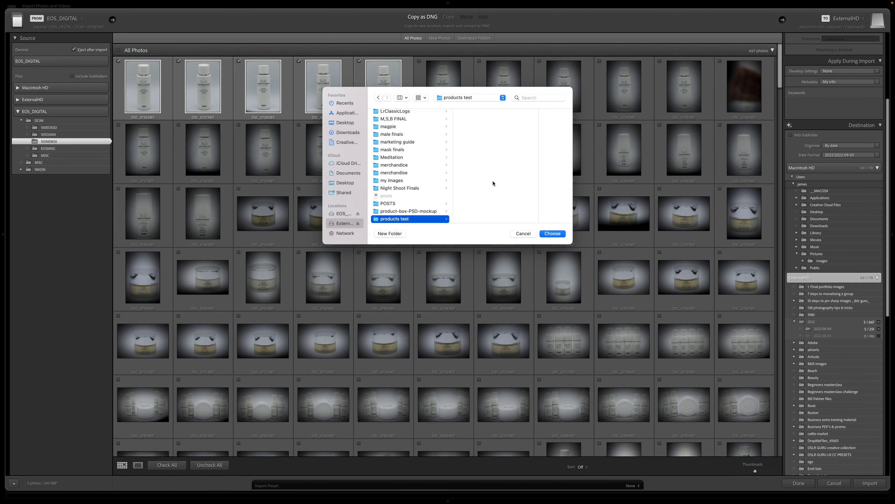
{"action": "left_click", "coordinate": [552, 234]}
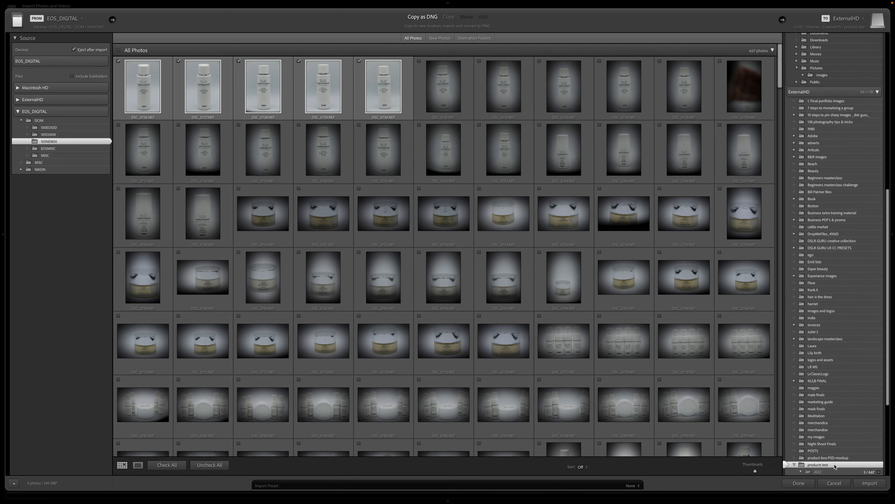
- Set Build Previews to Standard in the import's file handling options
{"action": "scroll", "coordinate": [834, 463], "scroll_direction": "down", "scroll_amount": 3}
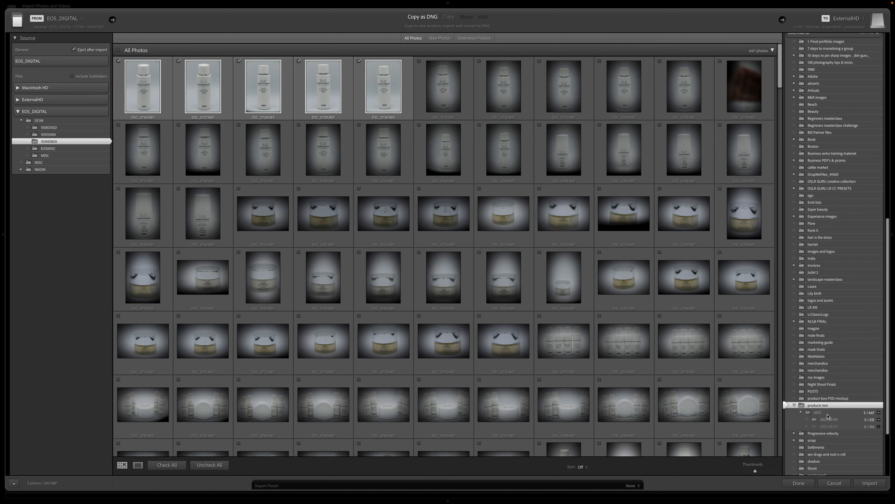
{"action": "scroll", "coordinate": [825, 353], "scroll_direction": "up", "scroll_amount": 10}
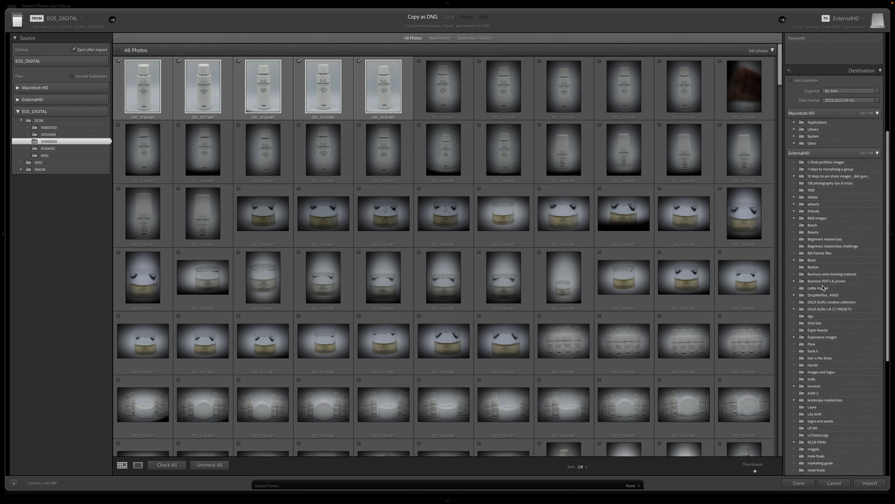
{"action": "scroll", "coordinate": [823, 288], "scroll_direction": "up", "scroll_amount": 5}
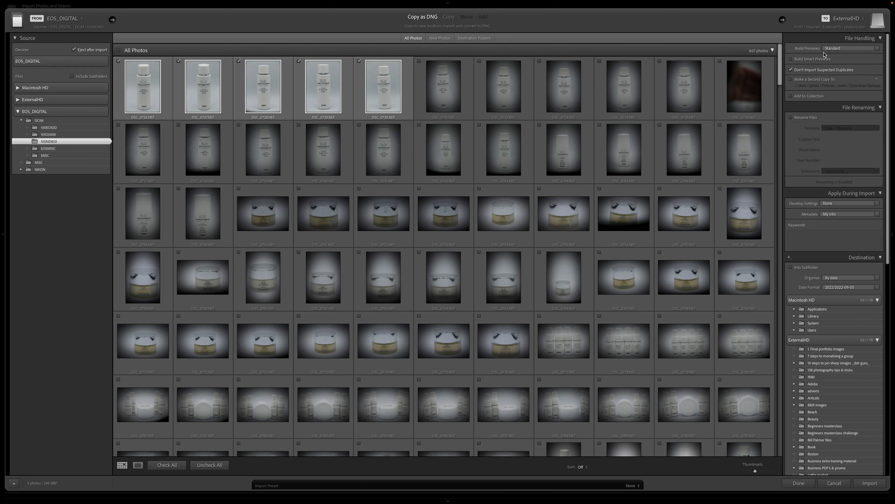
{"action": "left_click", "coordinate": [878, 49]}
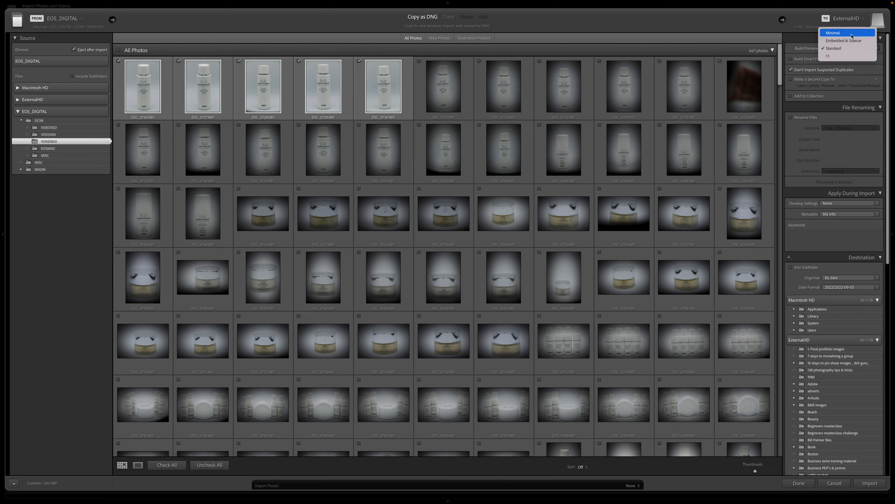
{"action": "left_click", "coordinate": [838, 50]}
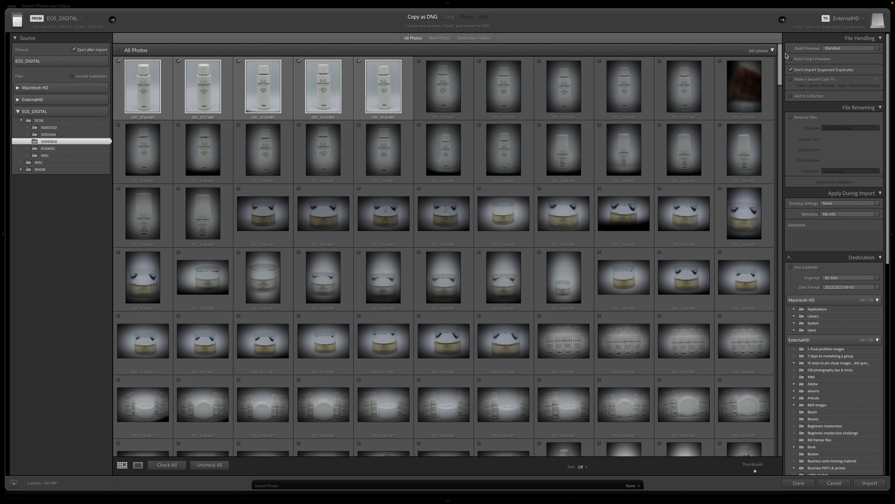
- Try out the Build Smart Previews and Make a Second Copy To options
{"action": "left_click", "coordinate": [791, 59]}
{"action": "scroll", "coordinate": [792, 82], "scroll_direction": "down", "scroll_amount": 1}
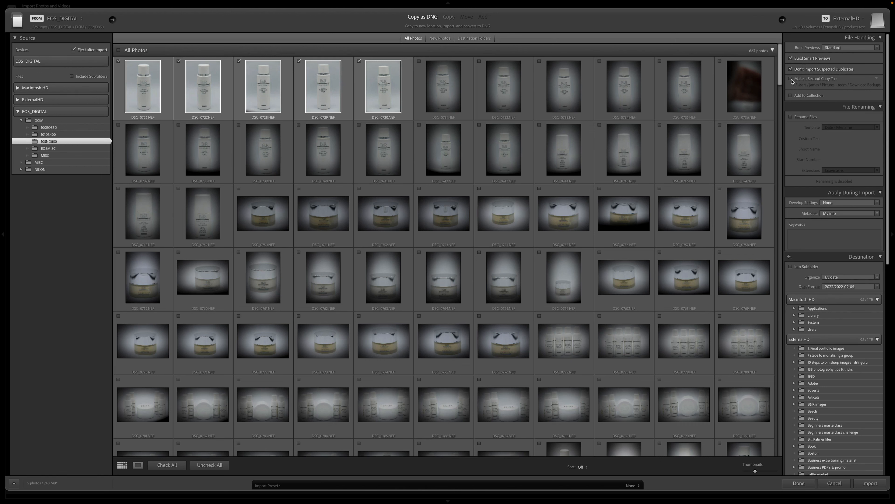
{"action": "left_click", "coordinate": [791, 79]}
{"action": "left_click", "coordinate": [791, 79]}
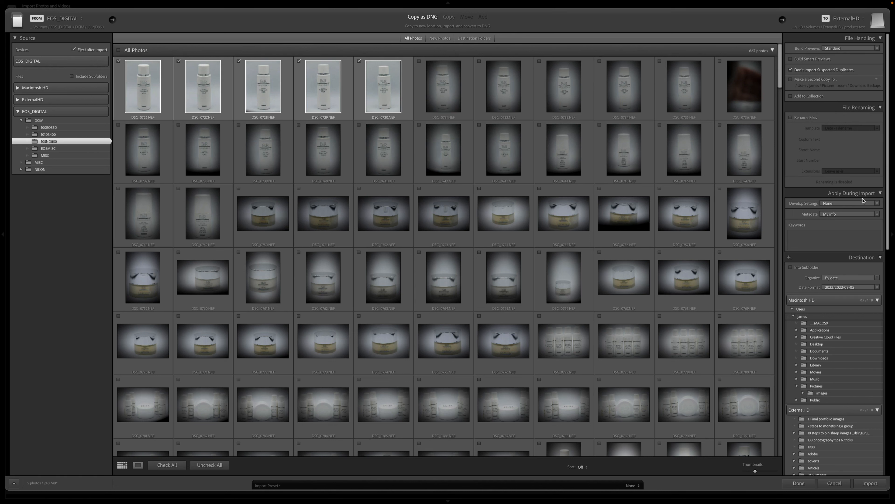
{"action": "left_click", "coordinate": [877, 203]}
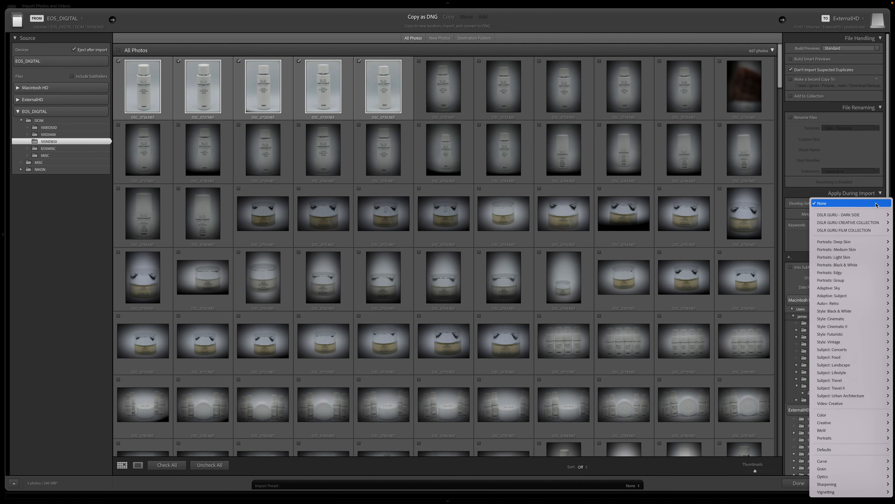
{"action": "mouse_move", "coordinate": [838, 221]}
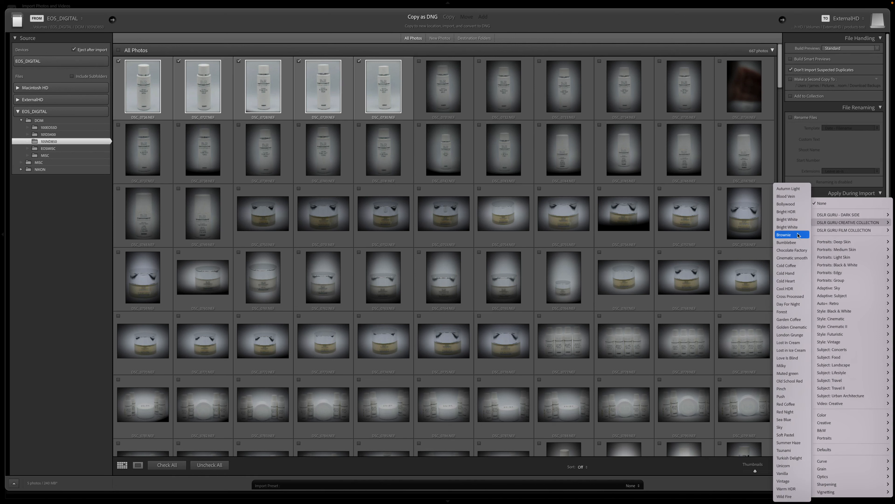
{"action": "left_click", "coordinate": [803, 194]}
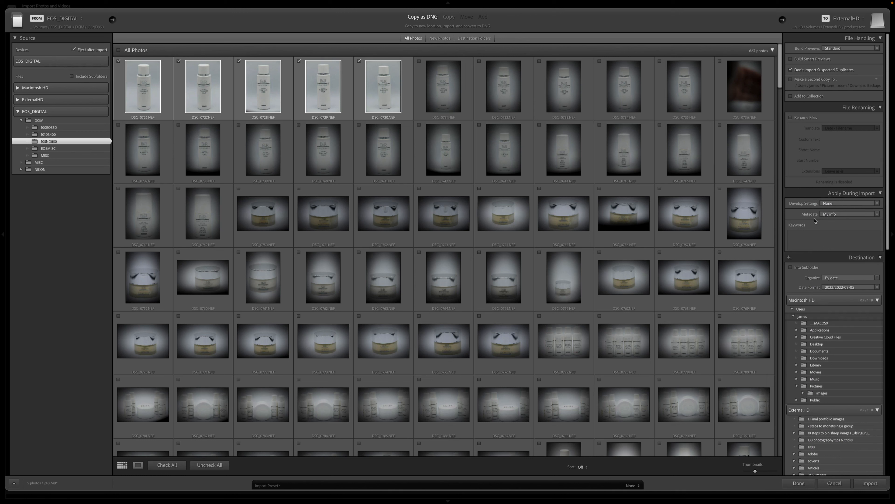
- Start a new metadata preset, examine its available fields, and cancel without creating it
{"action": "left_click", "coordinate": [840, 216]}
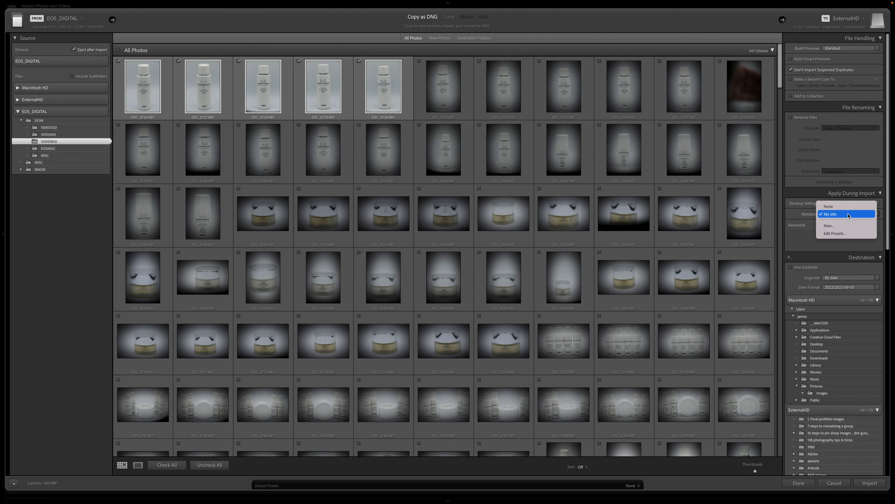
{"action": "left_click", "coordinate": [843, 226]}
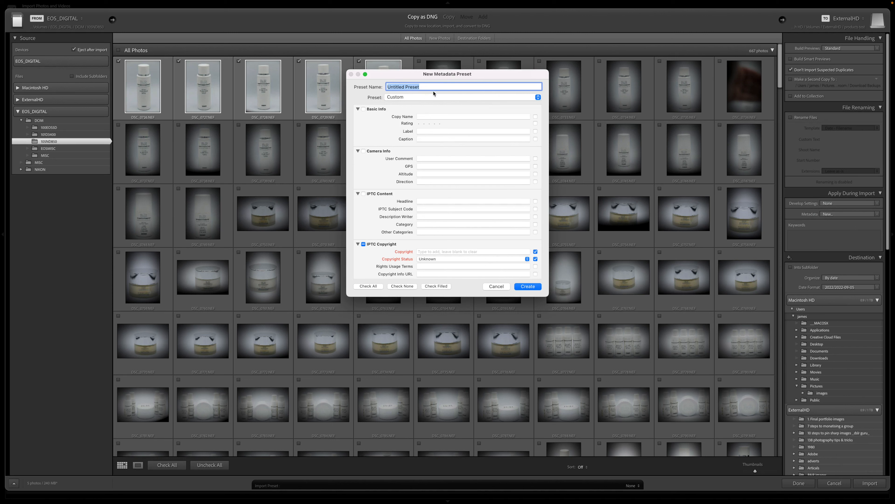
{"action": "scroll", "coordinate": [445, 150], "scroll_direction": "down", "scroll_amount": 1}
{"action": "scroll", "coordinate": [445, 150], "scroll_direction": "up", "scroll_amount": 1}
{"action": "scroll", "coordinate": [406, 141], "scroll_direction": "down", "scroll_amount": 10}
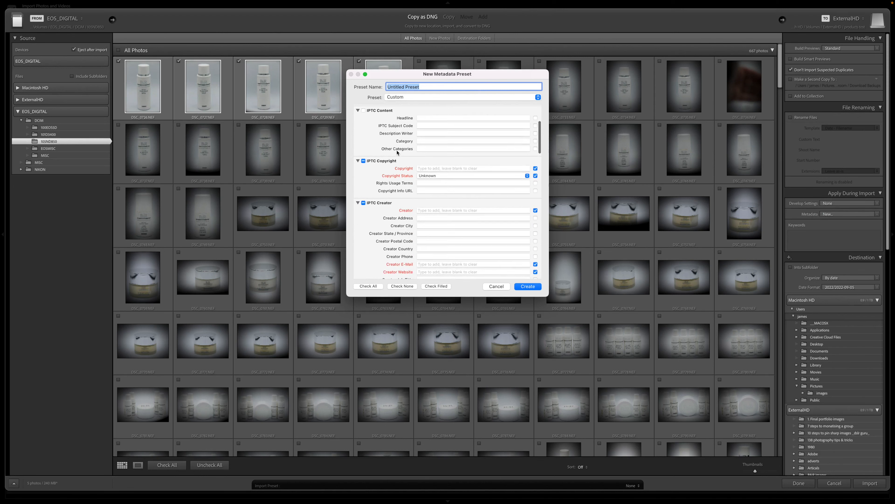
{"action": "scroll", "coordinate": [398, 153], "scroll_direction": "down", "scroll_amount": 15}
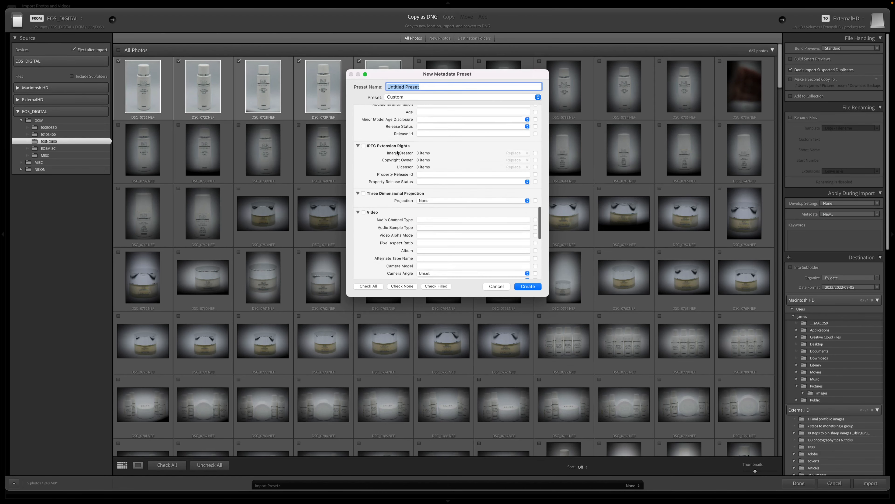
{"action": "left_click", "coordinate": [496, 286]}
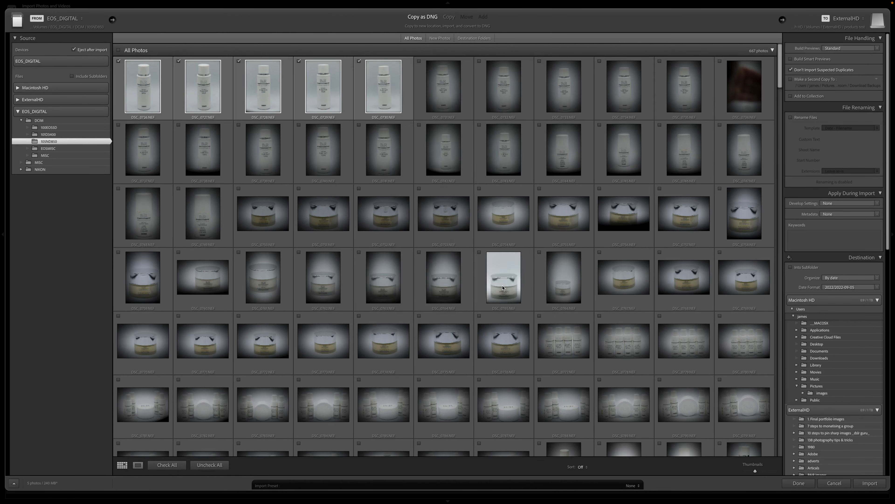
- Apply the "My info" metadata preset to the import, leaving Develop Settings at None
{"action": "left_click", "coordinate": [851, 204]}
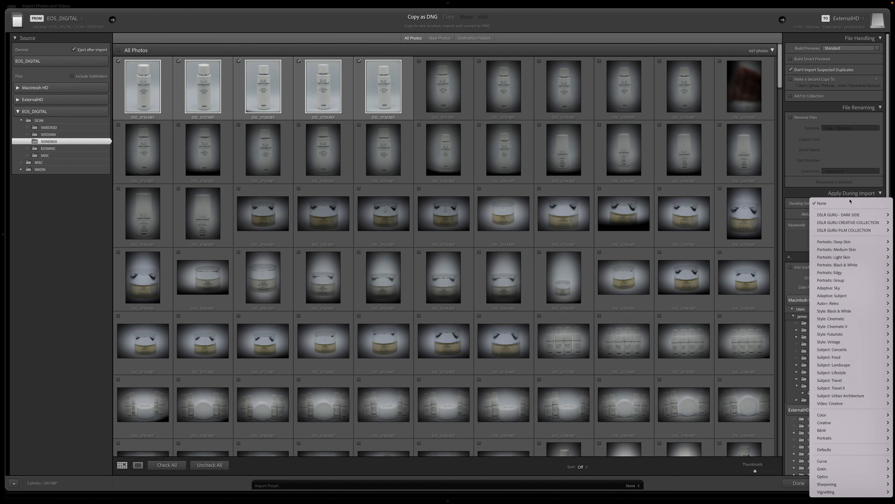
{"action": "left_click", "coordinate": [849, 203]}
{"action": "left_click", "coordinate": [864, 214]}
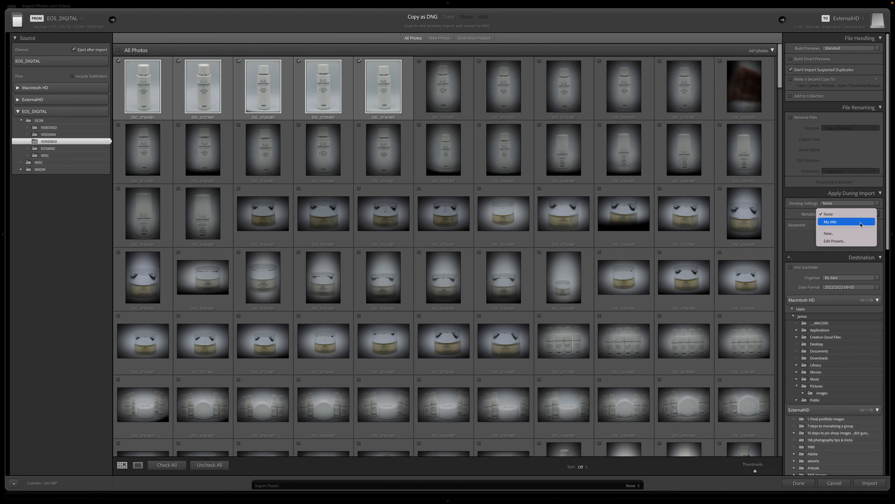
{"action": "left_click", "coordinate": [861, 222]}
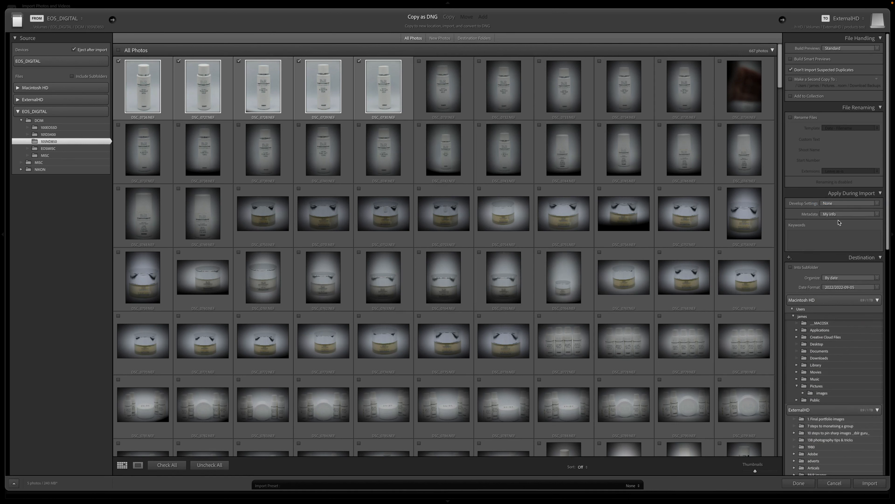
- Add the keyword "products test" to the import settings and import the selected photos as DNG
{"action": "left_click", "coordinate": [821, 236]}
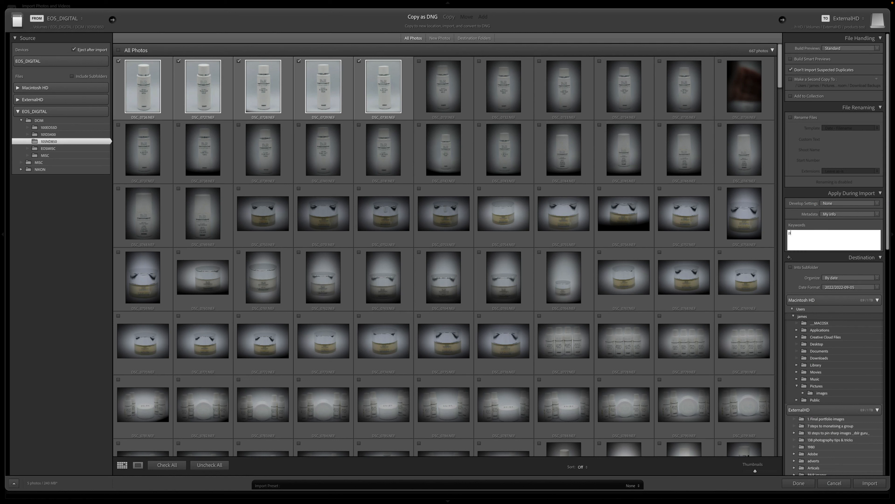
{"action": "type", "text": "products test"}
{"action": "scroll", "coordinate": [839, 232], "scroll_direction": "down", "scroll_amount": 3}
{"action": "scroll", "coordinate": [839, 232], "scroll_direction": "up", "scroll_amount": 3}
{"action": "scroll", "coordinate": [839, 232], "scroll_direction": "down", "scroll_amount": 10}
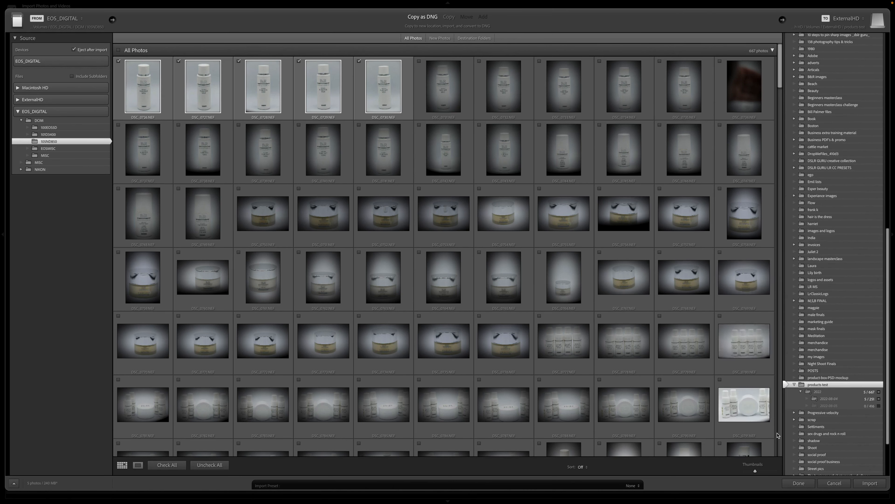
{"action": "left_click", "coordinate": [864, 486]}
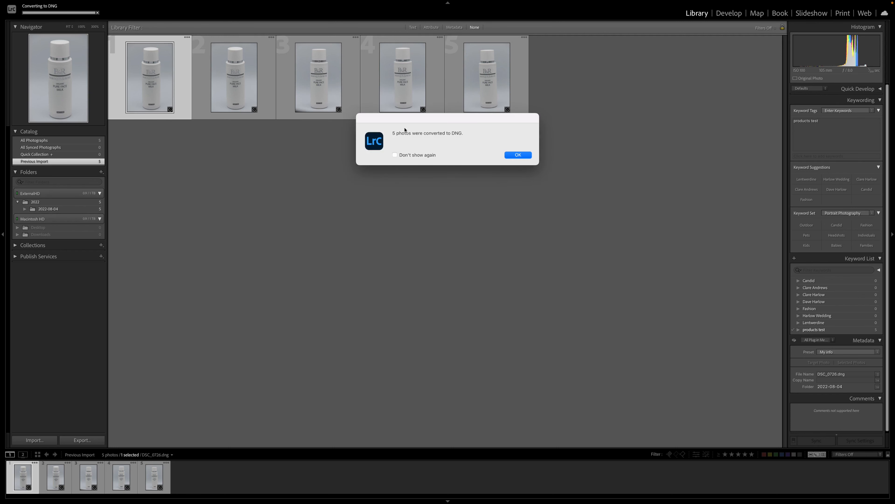
{"action": "left_click", "coordinate": [517, 157]}
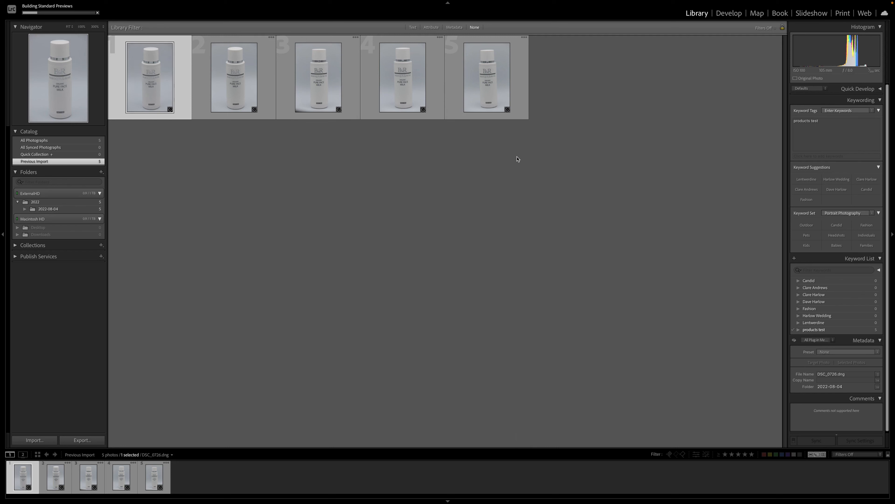
- Take the window out of full screen and open products test/2022/2022-08-04 on the ExternalHD drive in Finder
{"action": "left_click", "coordinate": [860, 87]}
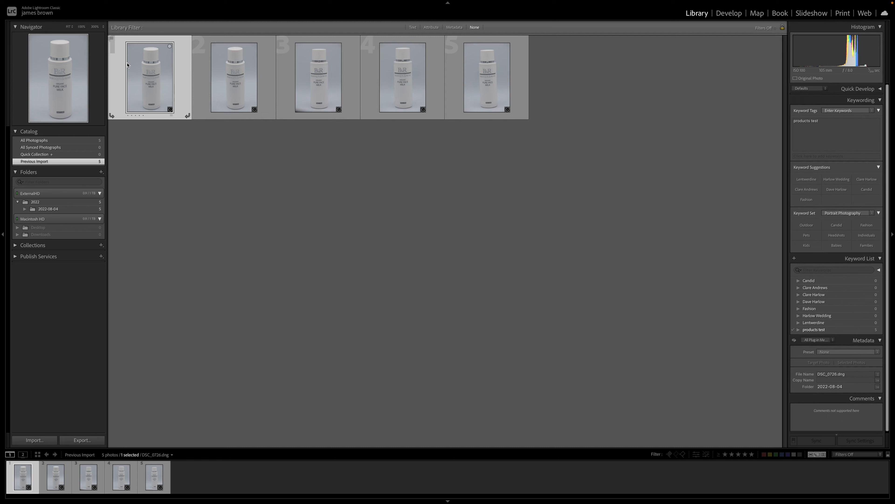
{"action": "mouse_move", "coordinate": [21, 1]}
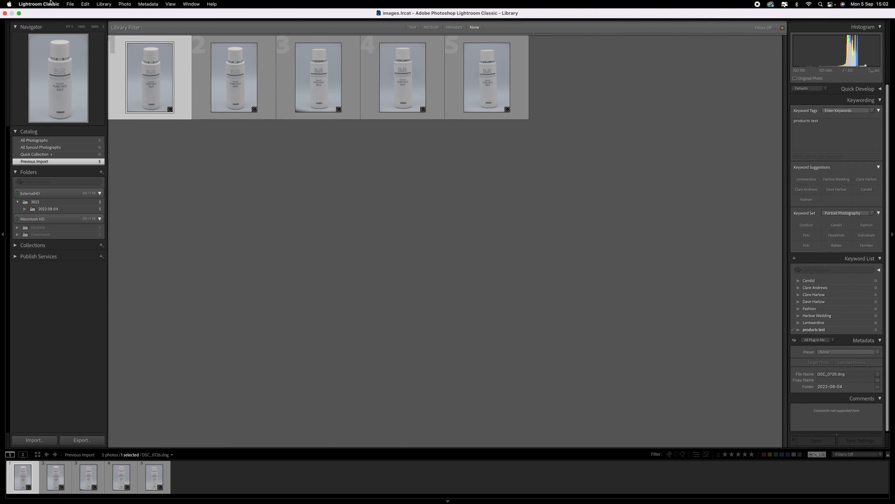
{"action": "left_click", "coordinate": [20, 14]}
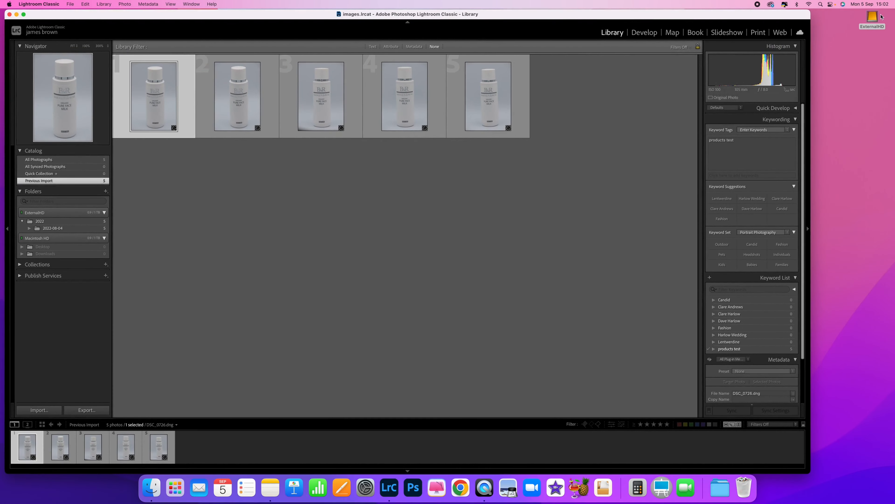
{"action": "double_click", "coordinate": [873, 18]}
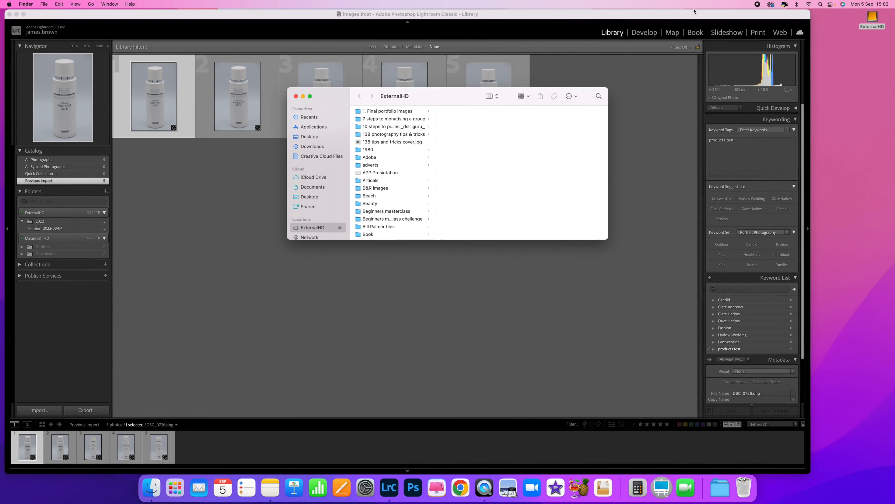
{"action": "scroll", "coordinate": [397, 165], "scroll_direction": "down", "scroll_amount": 15}
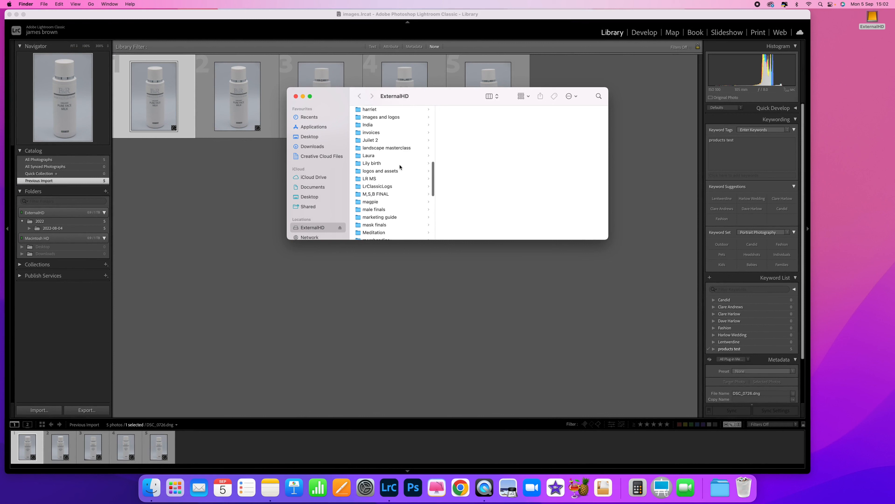
{"action": "scroll", "coordinate": [400, 167], "scroll_direction": "down", "scroll_amount": 10}
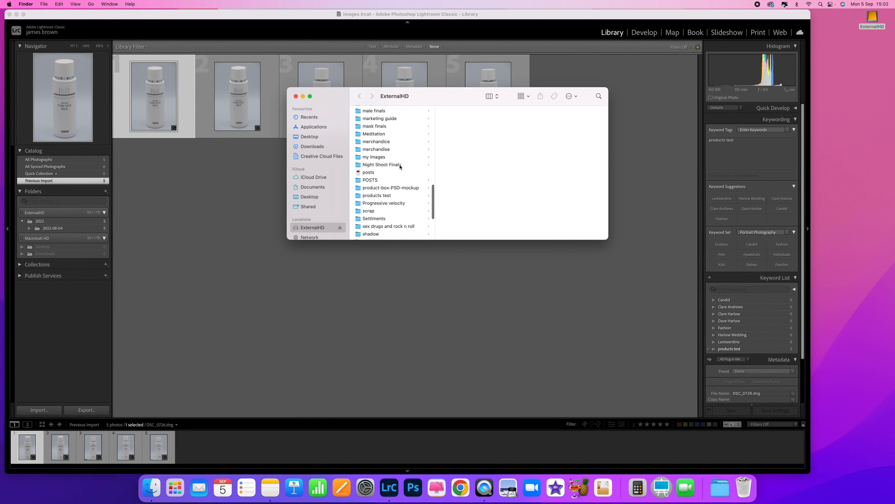
{"action": "left_click", "coordinate": [375, 184]}
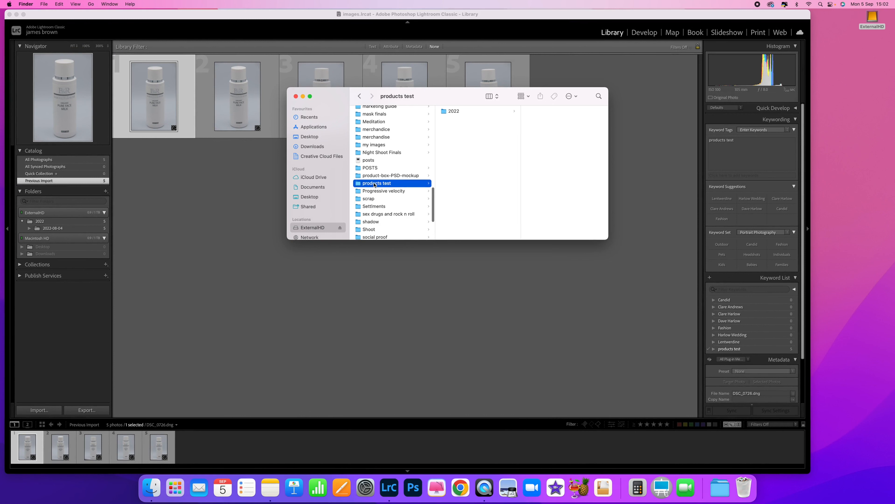
{"action": "left_click", "coordinate": [461, 112]}
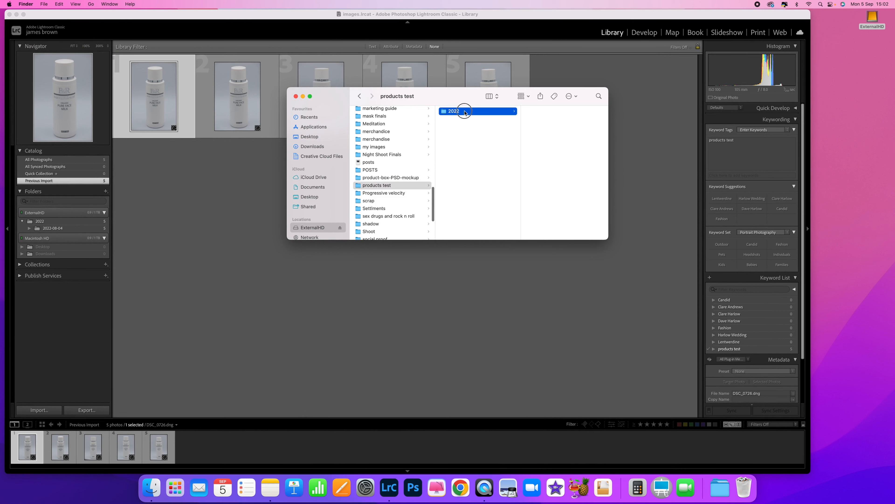
{"action": "left_click", "coordinate": [545, 112]}
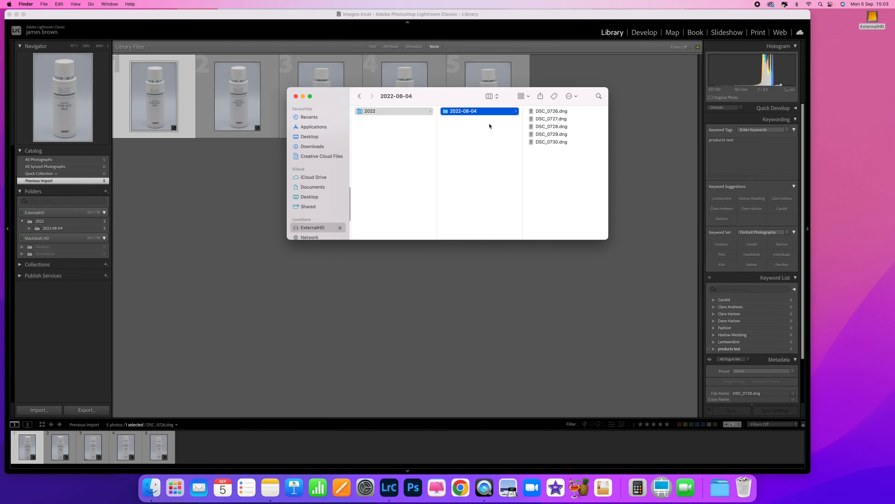
- Preview the first three imported DNG files in the 2022-08-04 folder and close the Finder window
{"action": "left_click", "coordinate": [545, 111]}
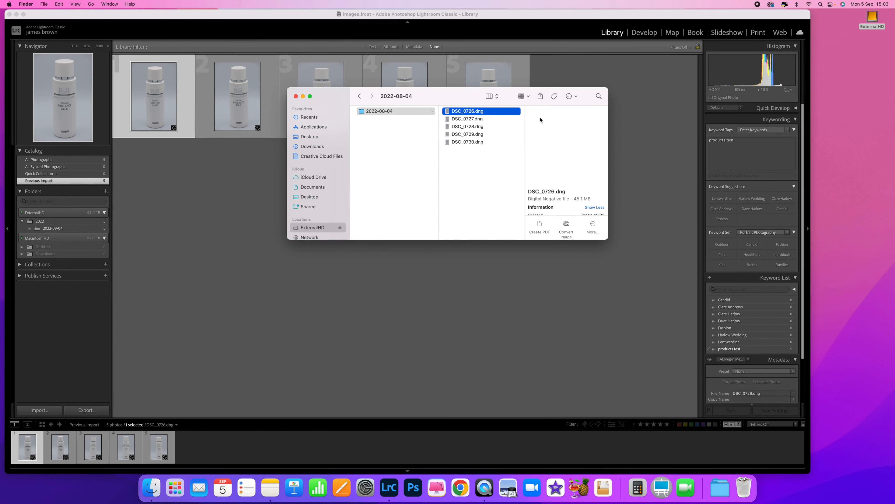
{"action": "left_click", "coordinate": [501, 119]}
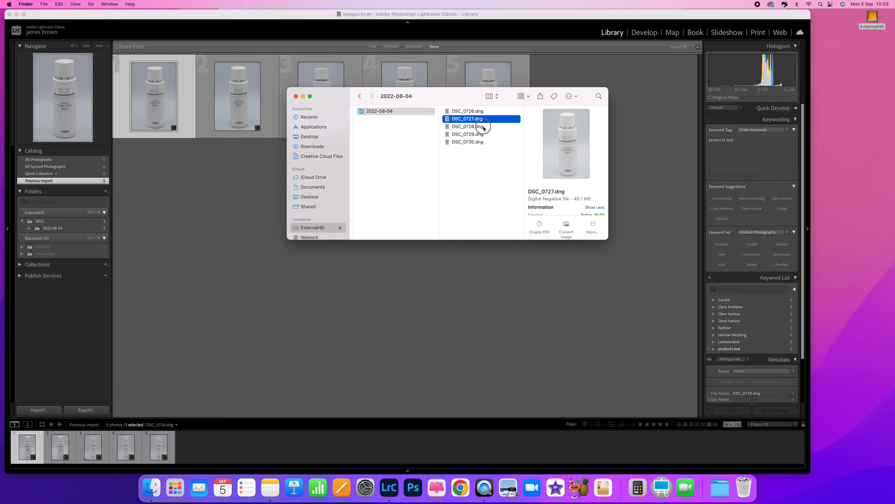
{"action": "left_click", "coordinate": [483, 127]}
{"action": "left_click", "coordinate": [296, 97]}
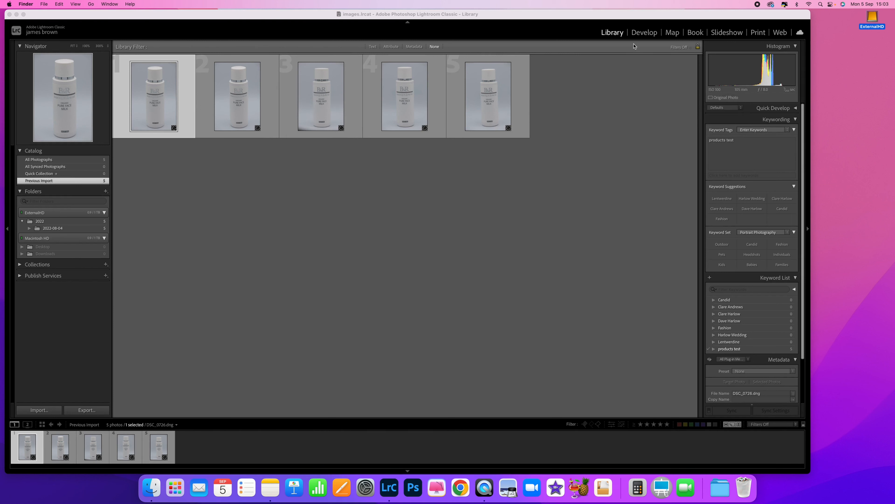
- In Lightroom Classic, examine the first photo's keyword tags, suggestions, keyword list and available keyword set presets
{"action": "scroll", "coordinate": [757, 160], "scroll_direction": "up", "scroll_amount": 1}
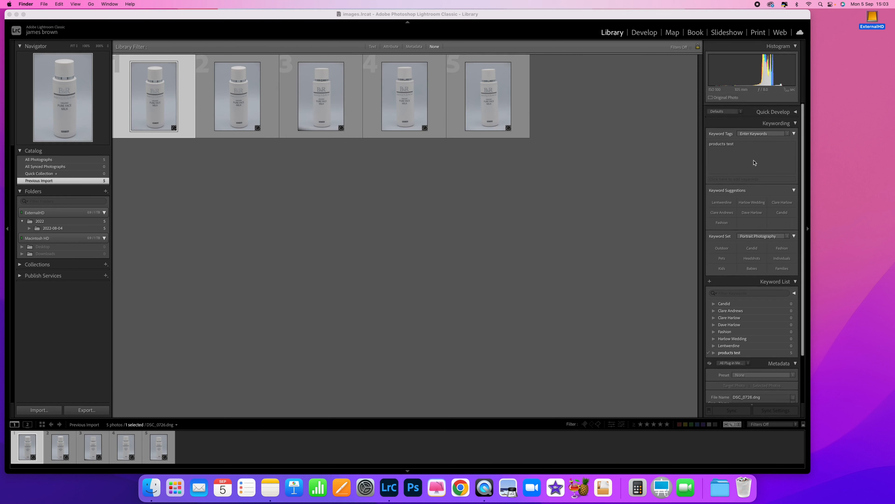
{"action": "scroll", "coordinate": [757, 160], "scroll_direction": "down", "scroll_amount": 1}
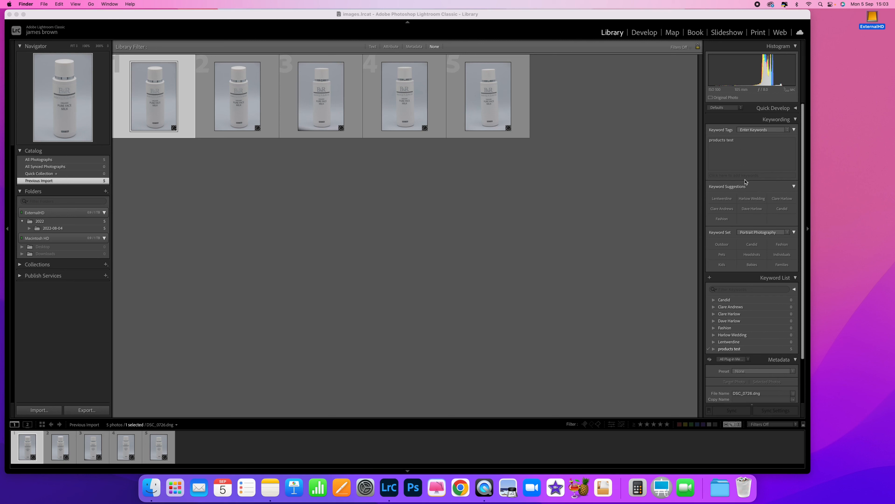
{"action": "scroll", "coordinate": [740, 181], "scroll_direction": "down", "scroll_amount": 3}
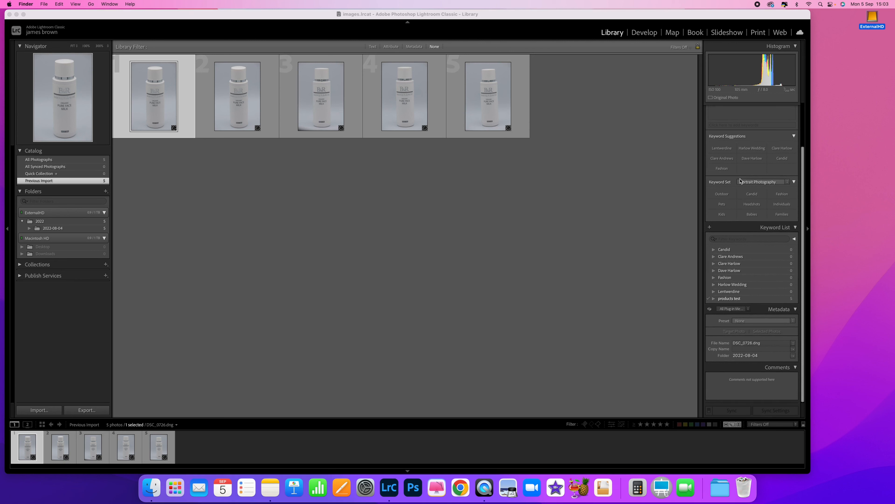
{"action": "scroll", "coordinate": [740, 180], "scroll_direction": "up", "scroll_amount": 3}
{"action": "left_click", "coordinate": [754, 140]}
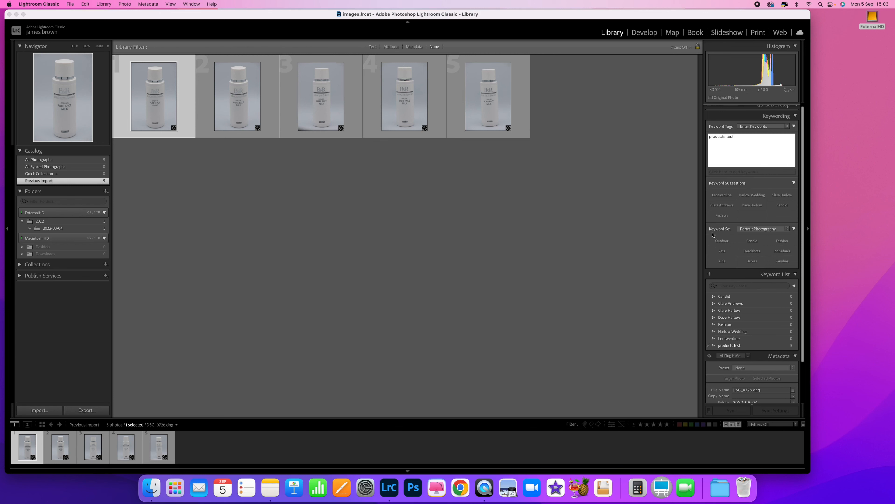
{"action": "left_click", "coordinate": [787, 230]}
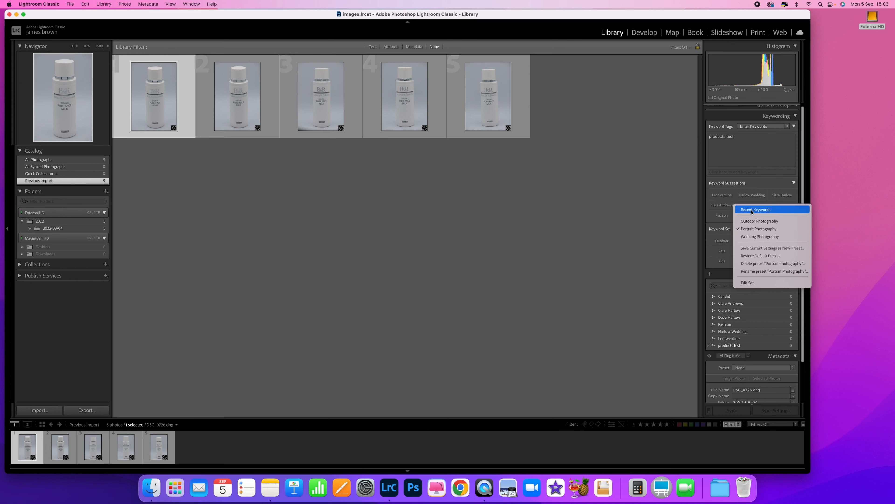
{"action": "left_click", "coordinate": [788, 257]}
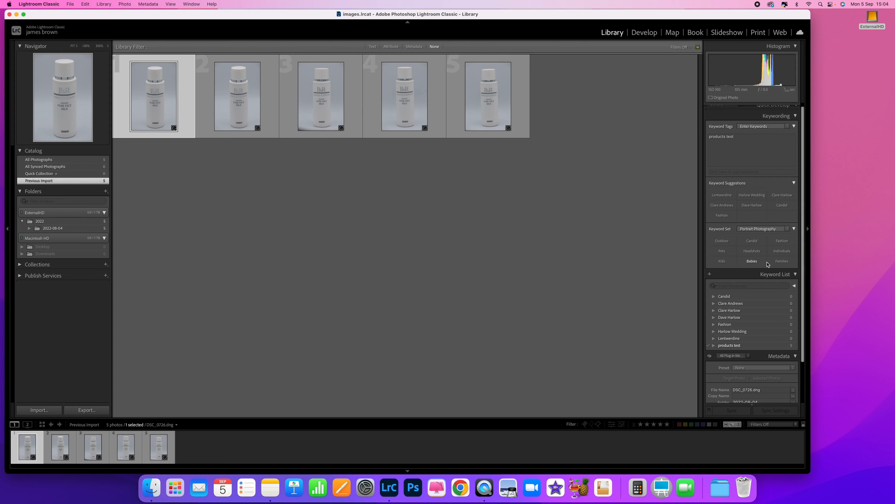
- Add the Families and Kids keywords to the first photo and split "products test" into separate keywords "products" and "test"
{"action": "left_click", "coordinate": [783, 261]}
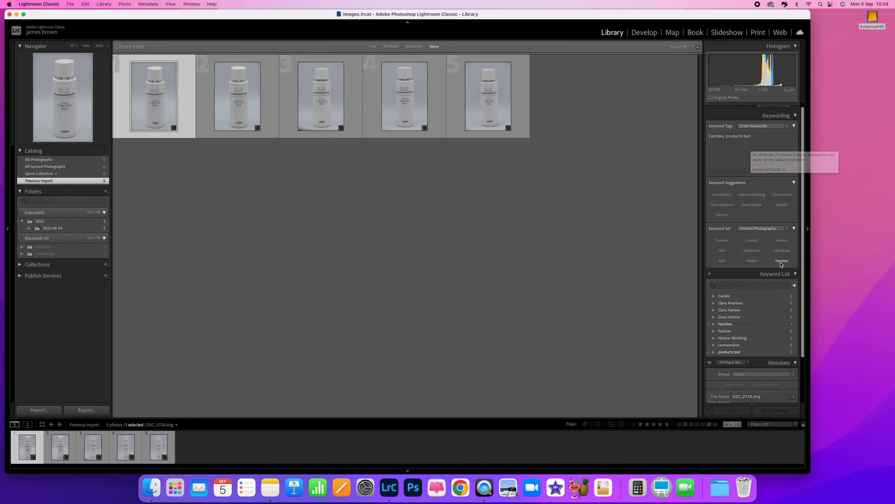
{"action": "left_click", "coordinate": [722, 261]}
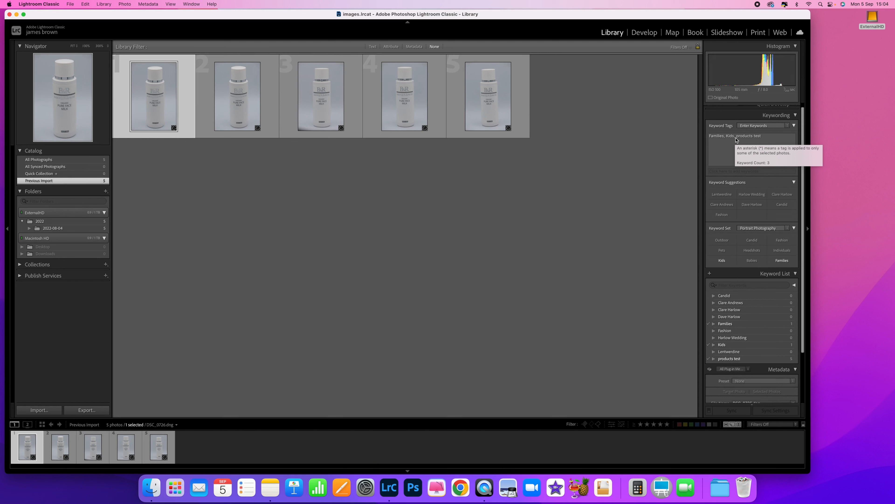
{"action": "left_click", "coordinate": [762, 139]}
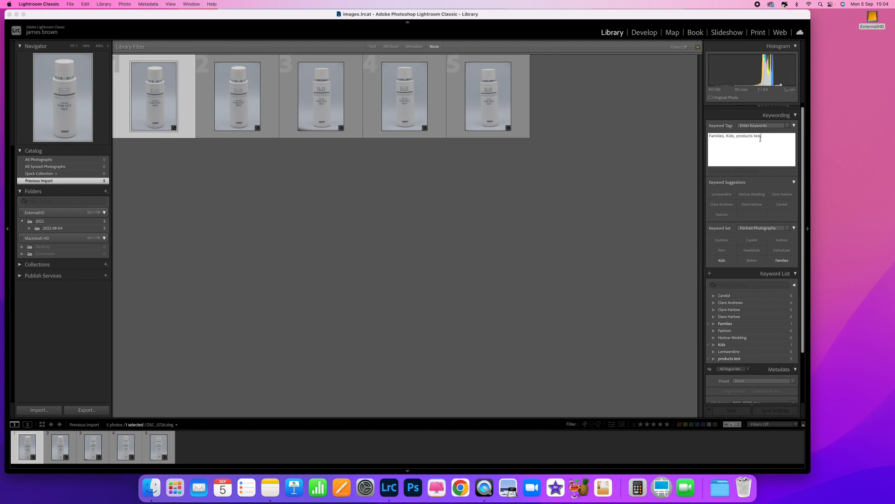
{"action": "left_click_drag", "start_coordinate": [736, 137], "coordinate": [774, 140]}
{"action": "left_click", "coordinate": [760, 137]}
{"action": "left_click", "coordinate": [754, 137]}
{"action": "key", "text": "BackSpace"}
{"action": "type", "text": ","}
{"action": "left_click", "coordinate": [767, 135]}
- Try to create a new keyword tag named "products" for the keyword list
{"action": "scroll", "coordinate": [786, 272], "scroll_direction": "down", "scroll_amount": 2}
{"action": "left_click", "coordinate": [709, 246]}
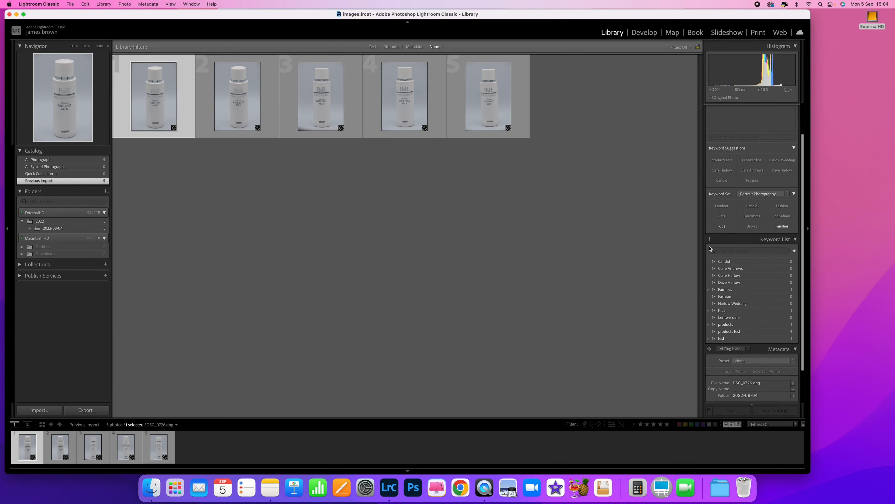
{"action": "scroll", "coordinate": [723, 268], "scroll_direction": "up", "scroll_amount": 3}
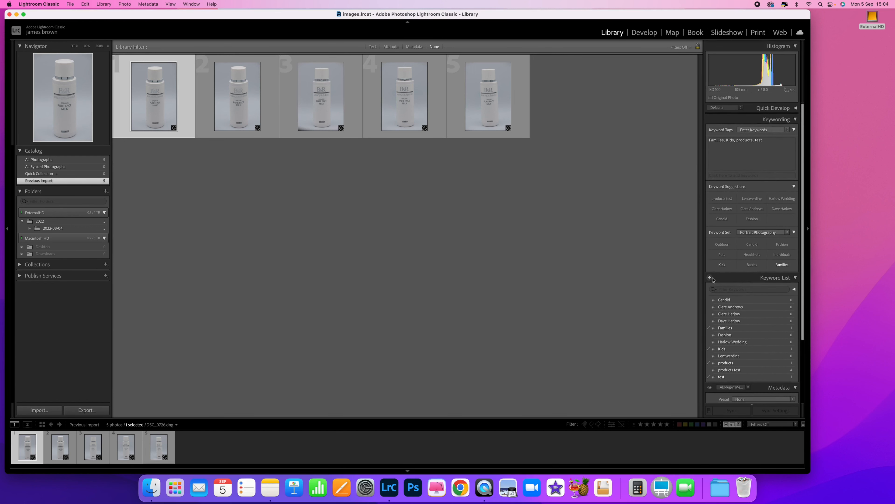
{"action": "left_click", "coordinate": [709, 277]}
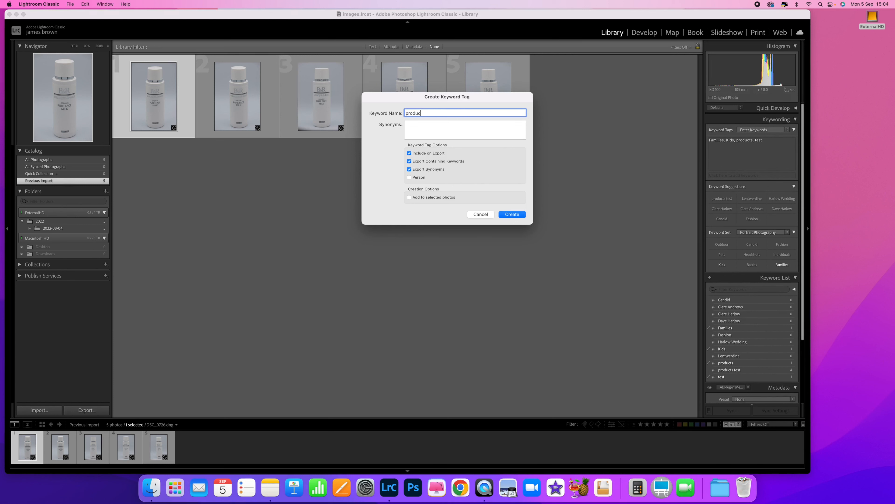
{"action": "left_click", "coordinate": [513, 216]}
{"action": "left_click", "coordinate": [469, 172]}
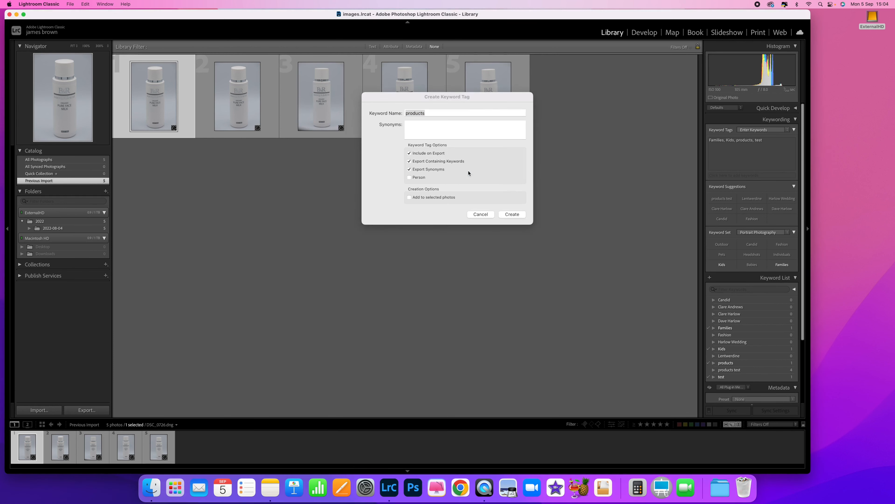
{"action": "left_click", "coordinate": [480, 214]}
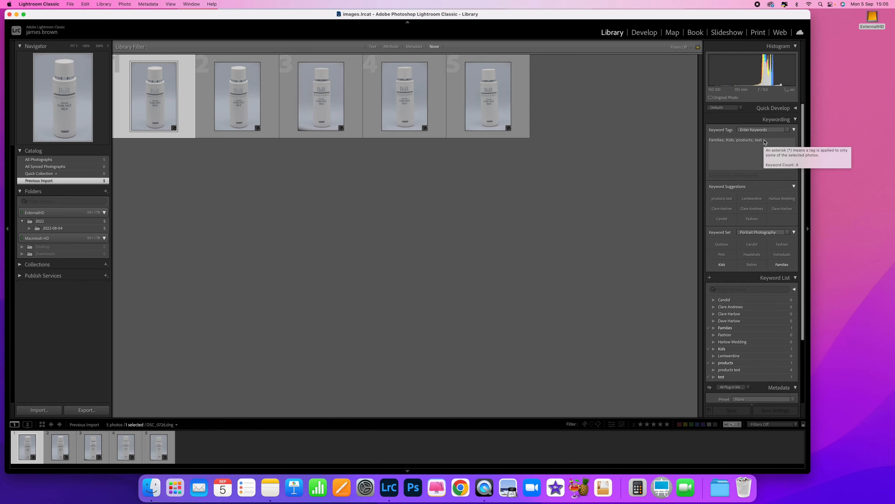
- Examine the Keyword Tags display options, the keyword list and the metadata section for the first photo
{"action": "left_click", "coordinate": [777, 130]}
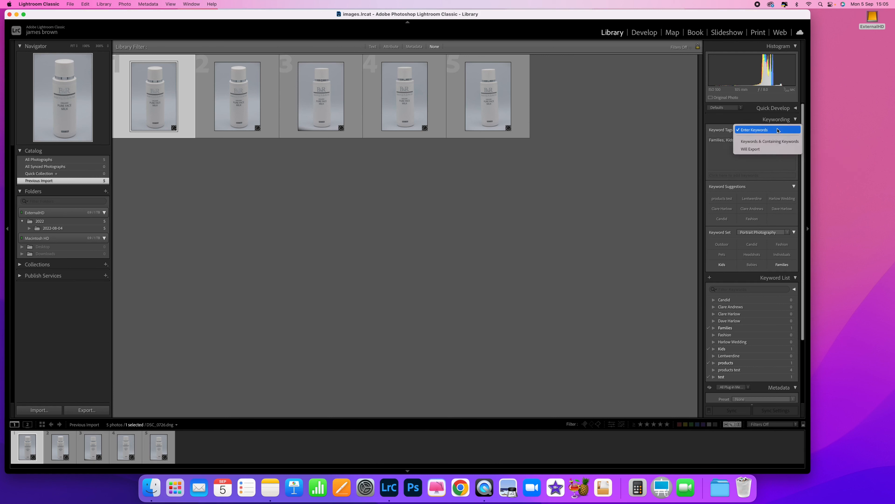
{"action": "left_click", "coordinate": [778, 130]}
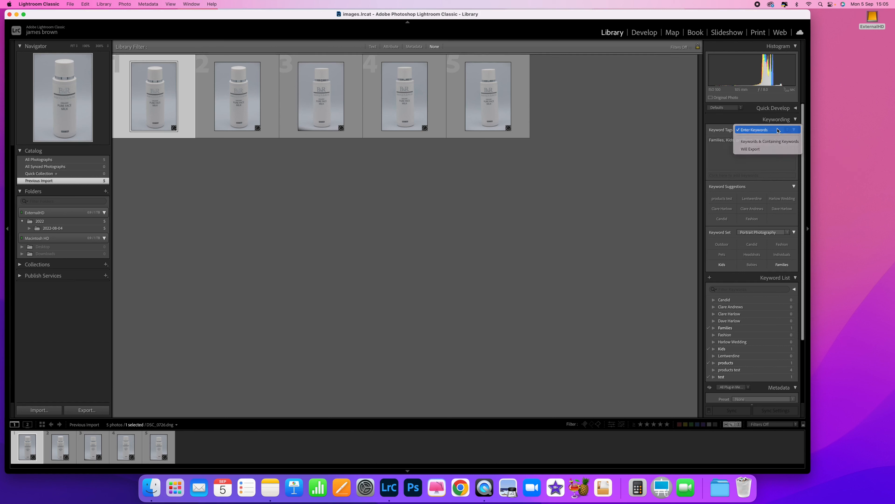
{"action": "left_click", "coordinate": [772, 141]}
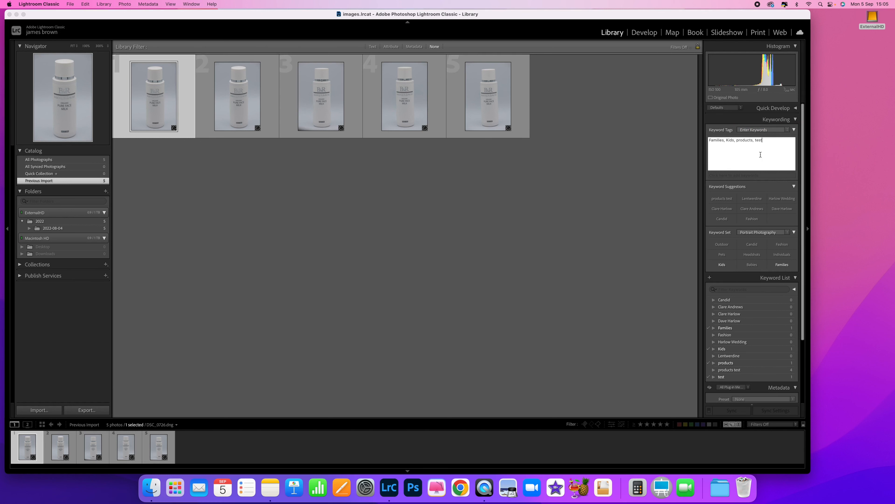
{"action": "scroll", "coordinate": [761, 154], "scroll_direction": "down", "scroll_amount": 5}
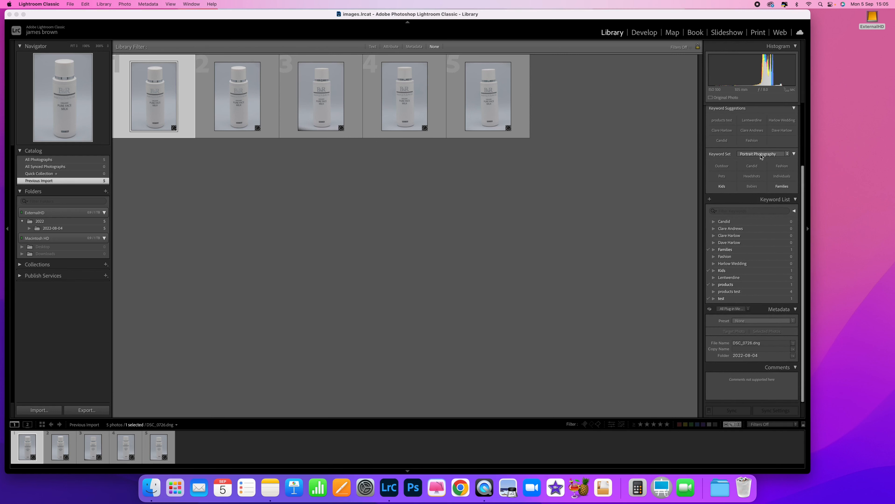
{"action": "scroll", "coordinate": [745, 309], "scroll_direction": "up", "scroll_amount": 1}
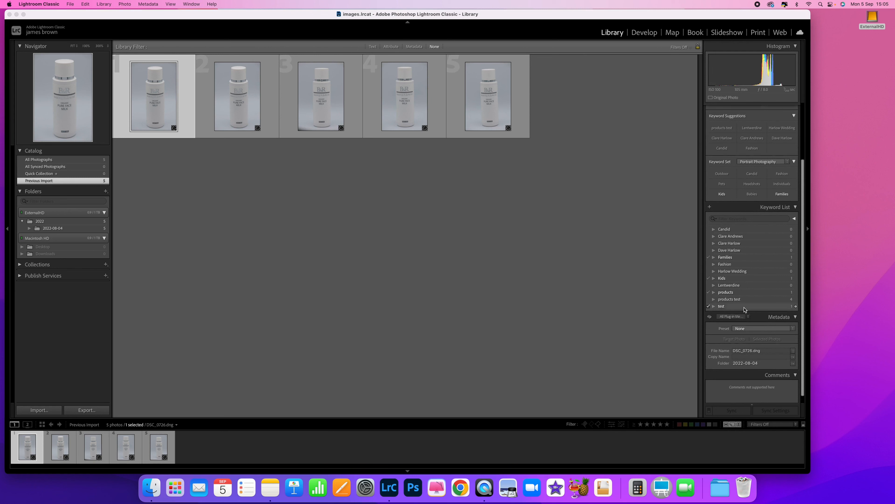
- Open the first photo in Develop and apply the Blood Vein preset after trying 18 SCALE and Black Of Blacks
{"action": "scroll", "coordinate": [746, 307], "scroll_direction": "up", "scroll_amount": 5}
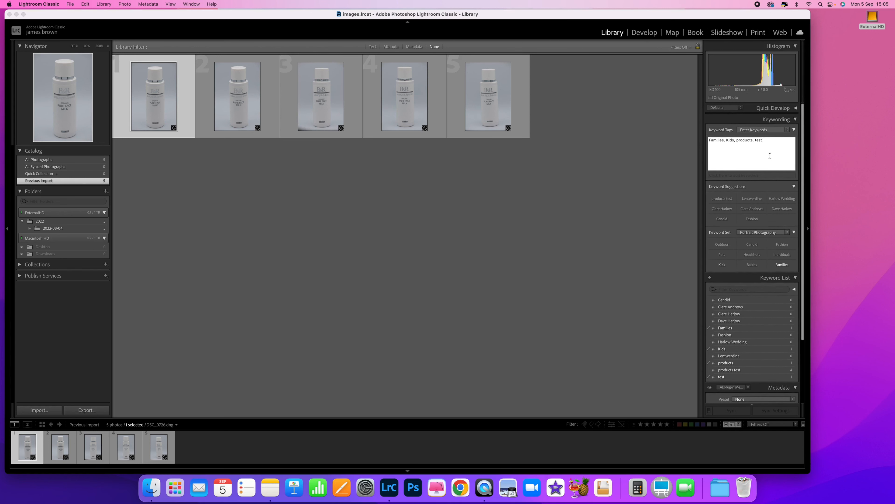
{"action": "left_click", "coordinate": [89, 174]}
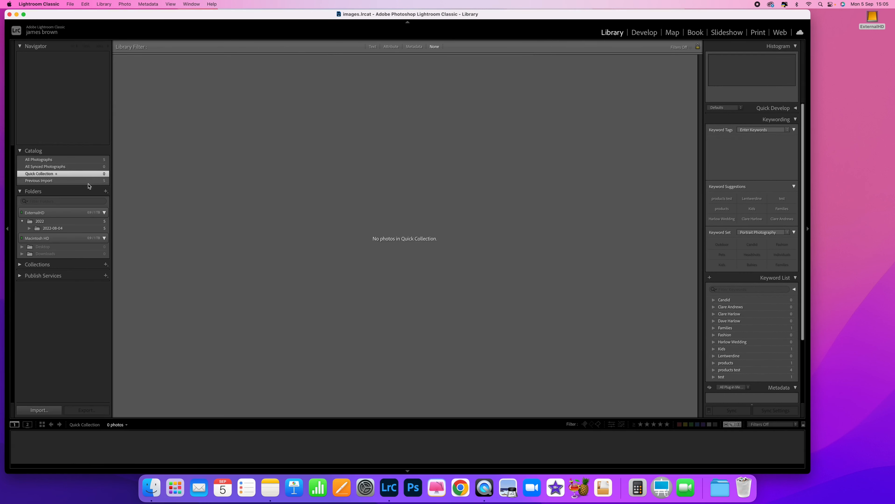
{"action": "left_click", "coordinate": [644, 32]}
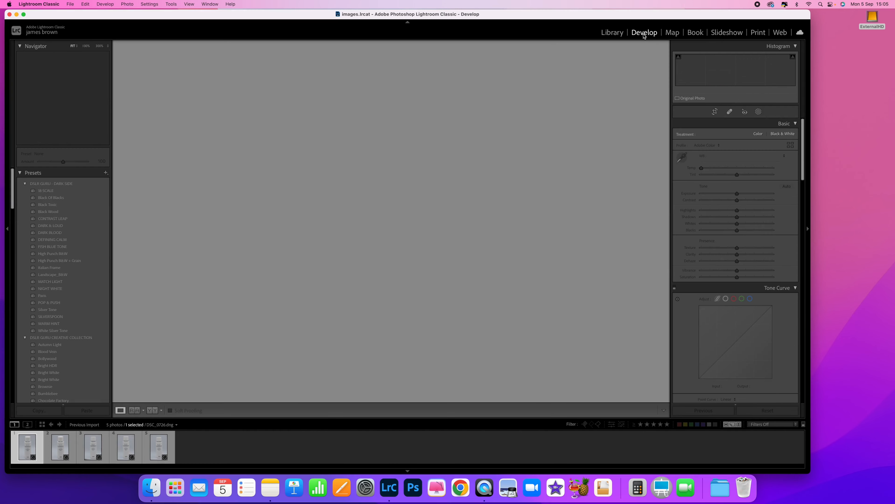
{"action": "left_click", "coordinate": [86, 191]}
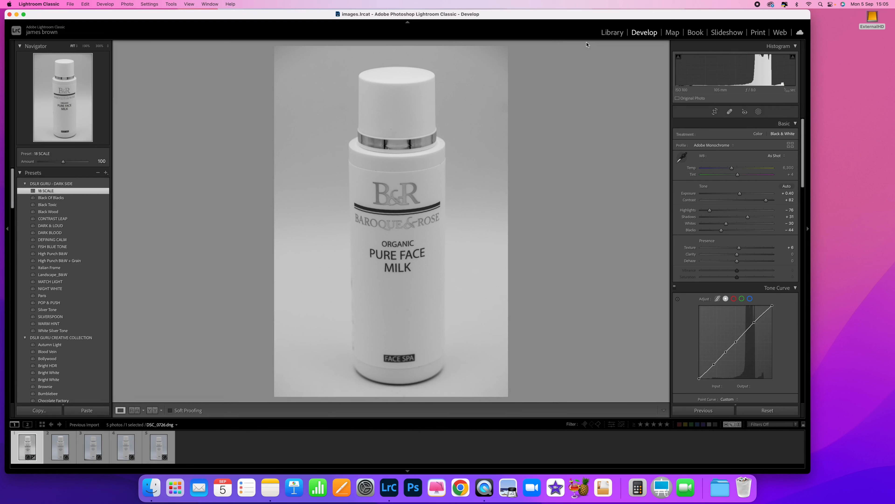
{"action": "left_click", "coordinate": [76, 198]}
{"action": "left_click", "coordinate": [64, 352]}
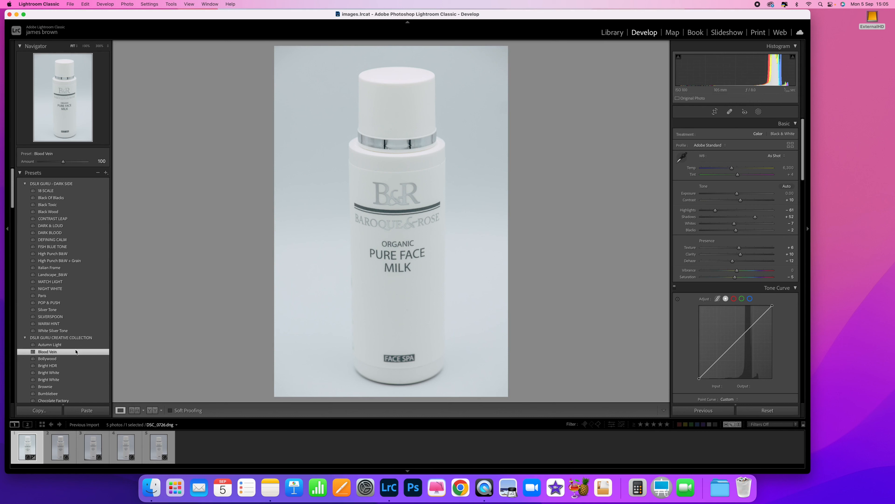
- Select all five photos and synchronize the first photo's develop settings across them
{"action": "left_click", "coordinate": [166, 448], "text": "shift"}
{"action": "left_click", "coordinate": [79, 445]}
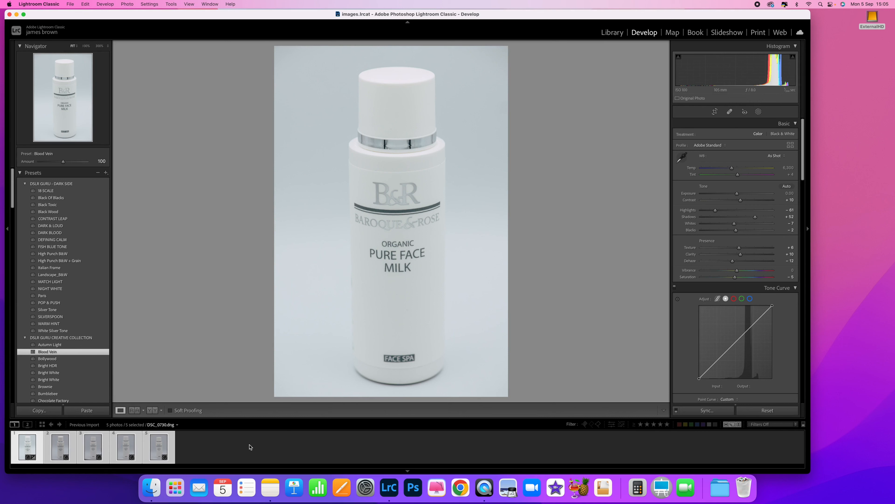
{"action": "left_click", "coordinate": [713, 410]}
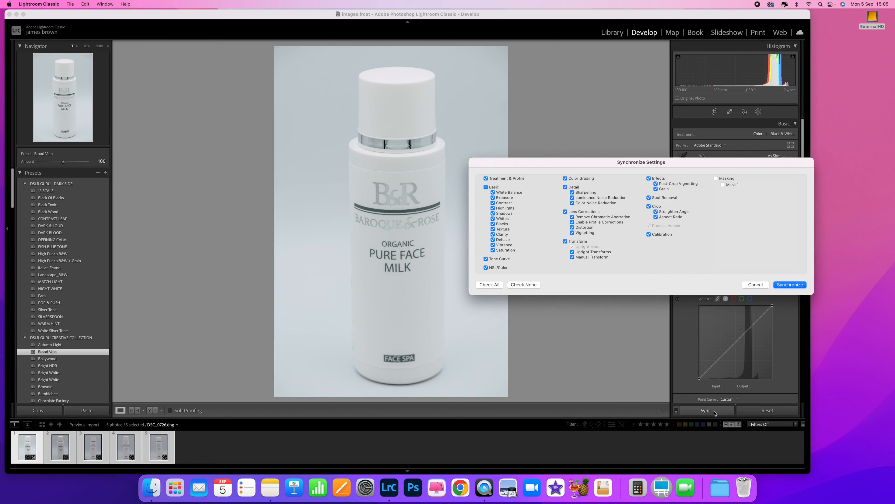
{"action": "left_click", "coordinate": [790, 285]}
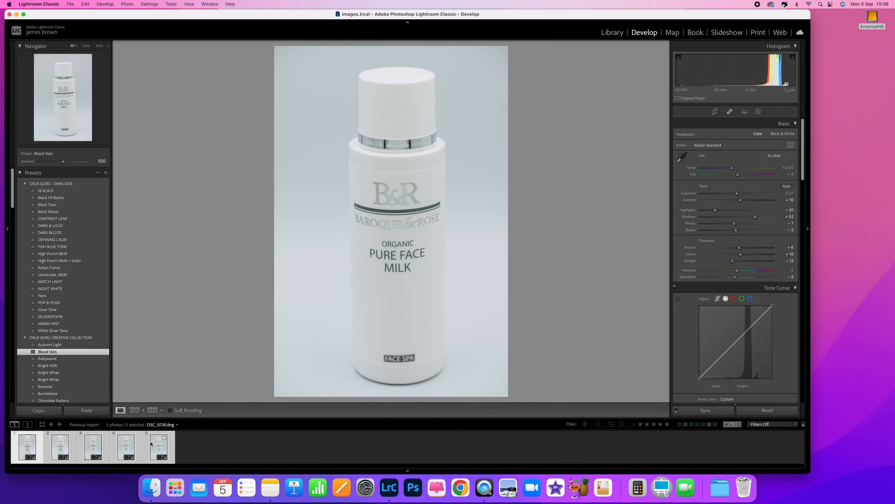
- Open the export settings for the five selected photos
{"action": "right_click", "coordinate": [321, 288]}
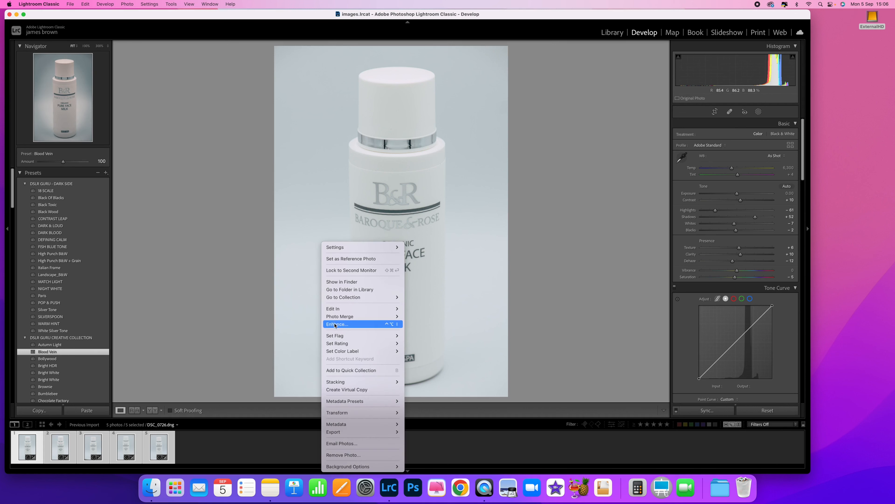
{"action": "mouse_move", "coordinate": [360, 433]}
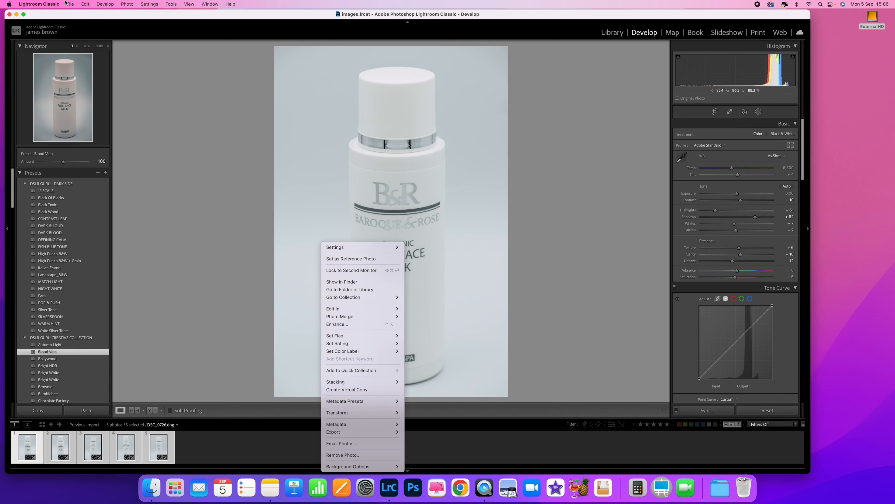
{"action": "left_click", "coordinate": [73, 3]}
{"action": "left_click", "coordinate": [73, 3]}
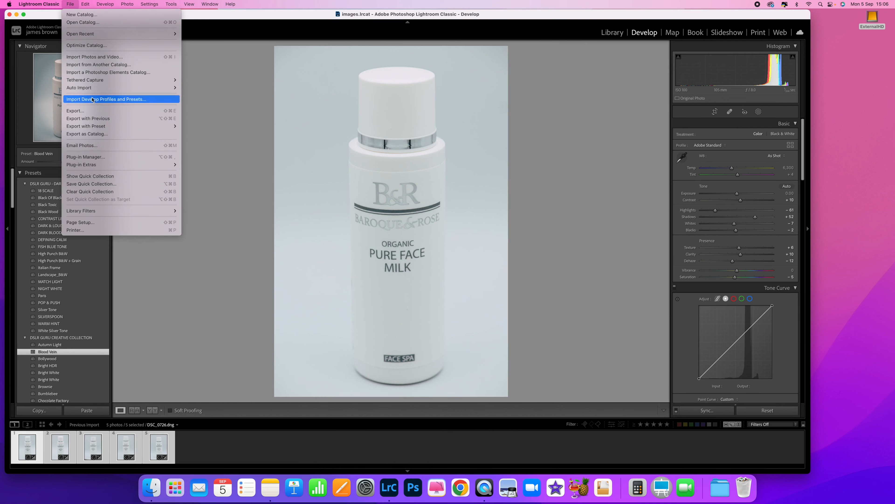
{"action": "left_click", "coordinate": [97, 112]}
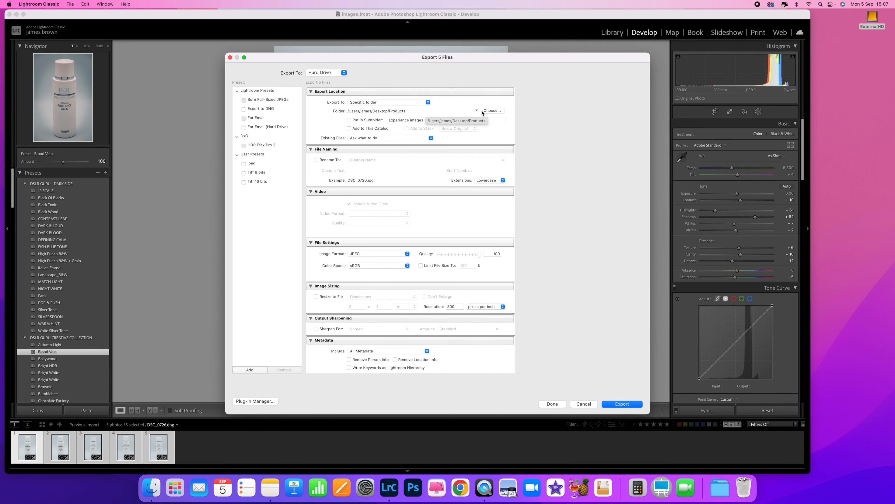
{"action": "left_click", "coordinate": [492, 111]}
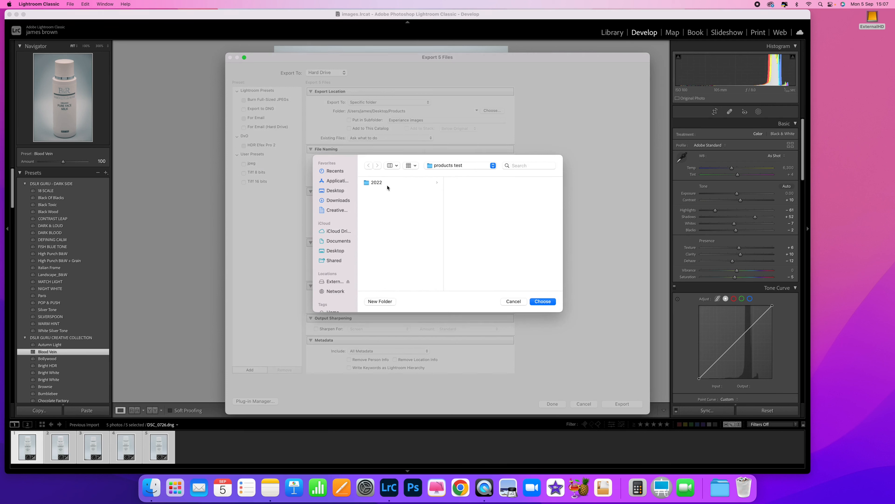
{"action": "left_click", "coordinate": [377, 182]}
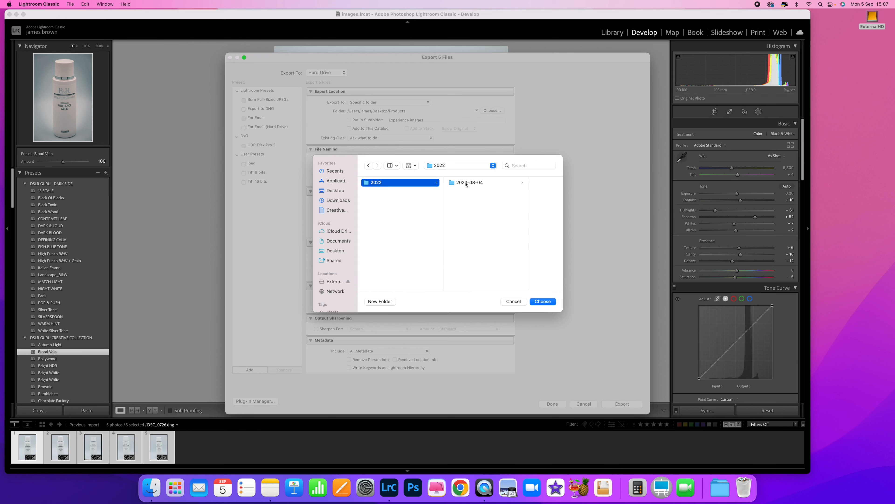
{"action": "left_click", "coordinate": [466, 182]}
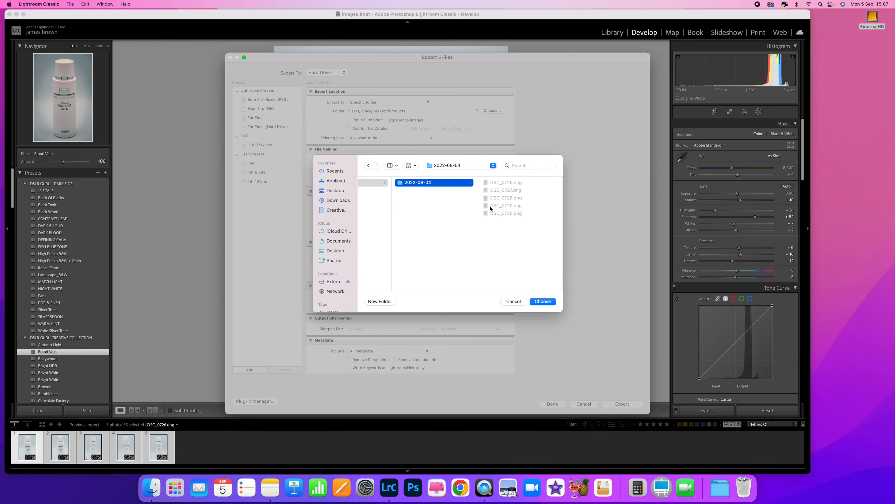
{"action": "left_click", "coordinate": [515, 302]}
- Browse for the export destination to the 2022-08-04 folder under products test/2022 on ExternalHD
{"action": "left_click", "coordinate": [484, 112]}
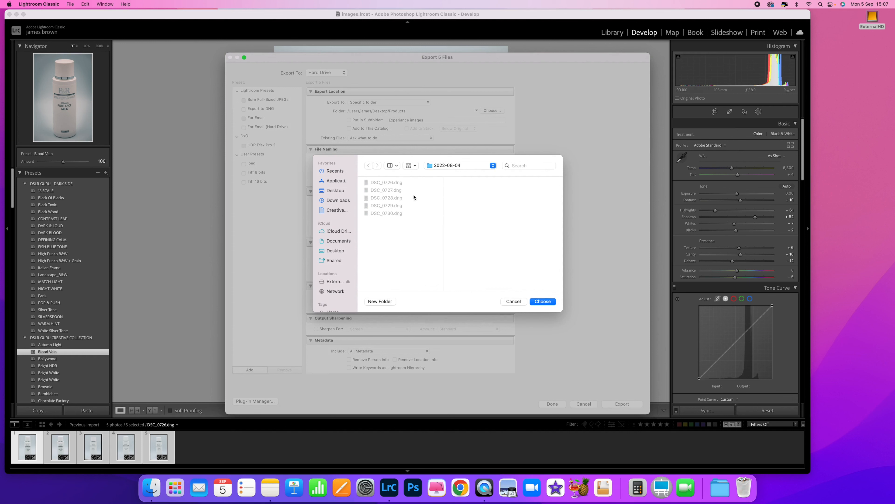
{"action": "left_click", "coordinate": [493, 165]}
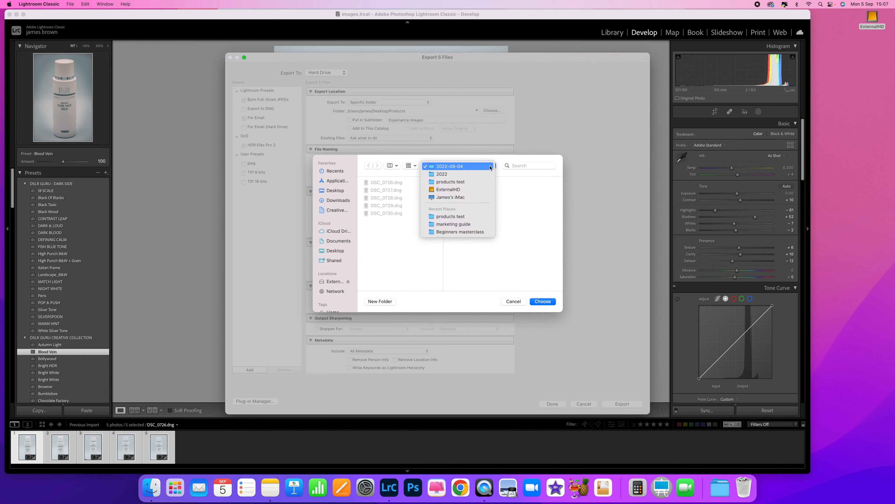
{"action": "left_click", "coordinate": [486, 175]}
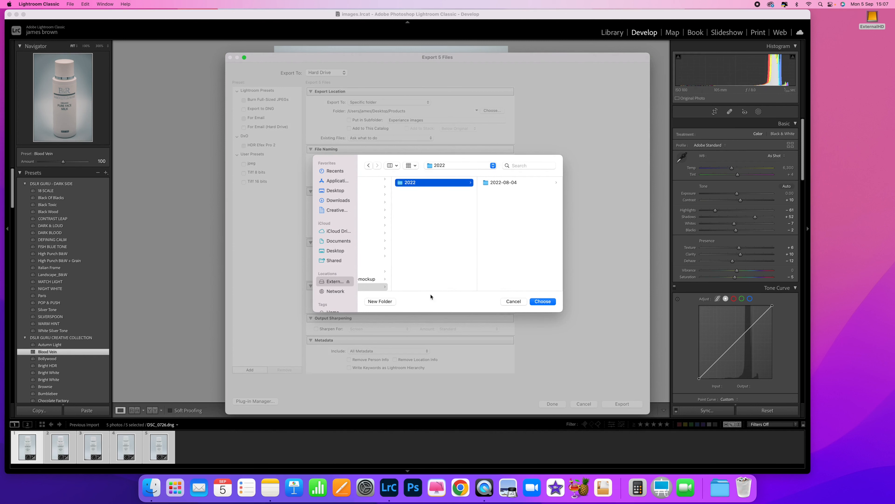
{"action": "scroll", "coordinate": [404, 250], "scroll_direction": "left", "scroll_amount": 3}
{"action": "scroll", "coordinate": [404, 252], "scroll_direction": "down", "scroll_amount": 3}
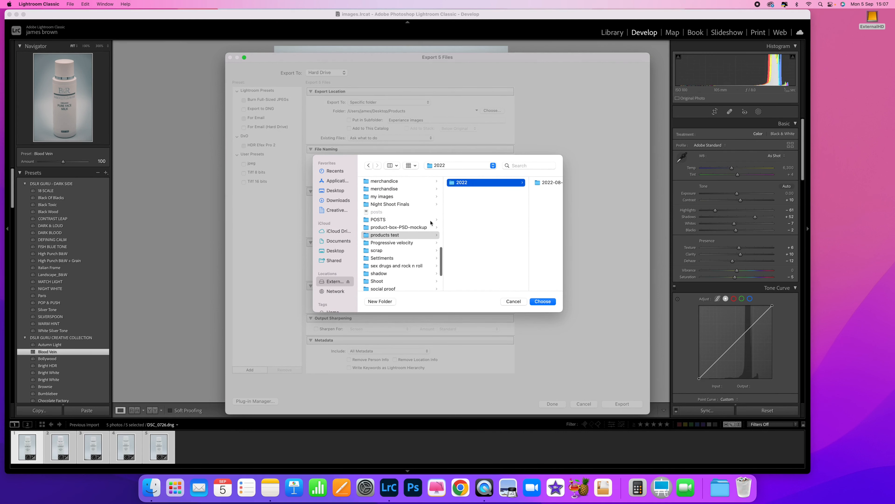
{"action": "scroll", "coordinate": [454, 214], "scroll_direction": "right", "scroll_amount": 3}
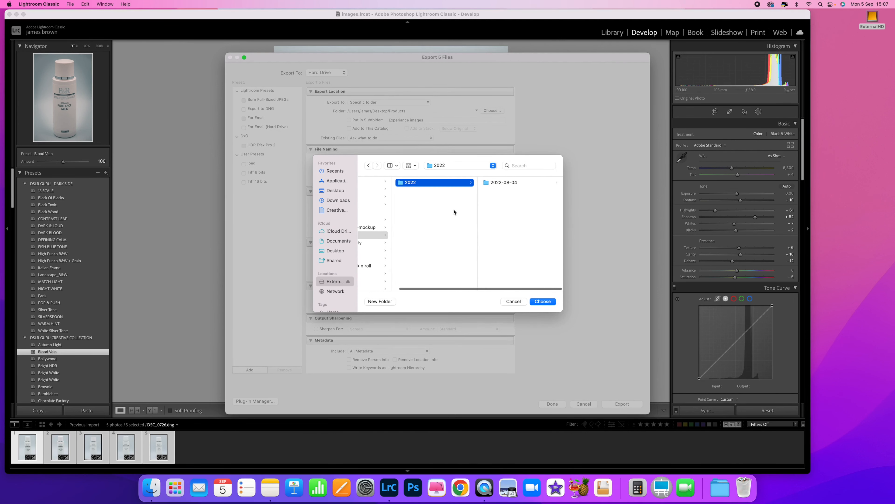
{"action": "left_click", "coordinate": [493, 182]}
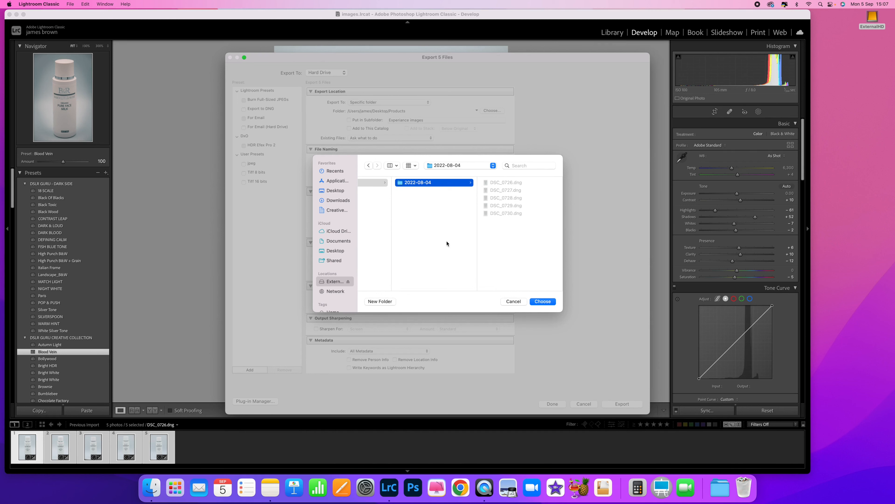
- Create a folder named "products retouched" inside 2022-08-04 and choose it as the export destination
{"action": "left_click", "coordinate": [394, 302]}
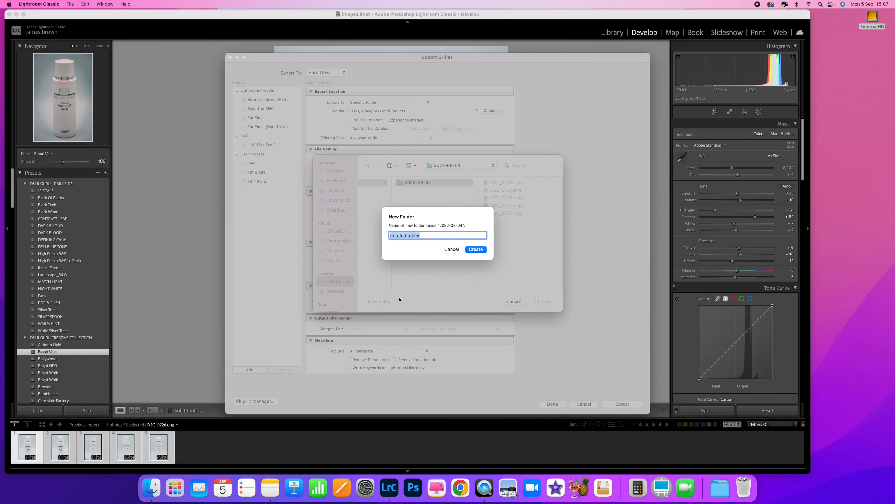
{"action": "type", "text": "products retouched"}
{"action": "key", "text": "Return"}
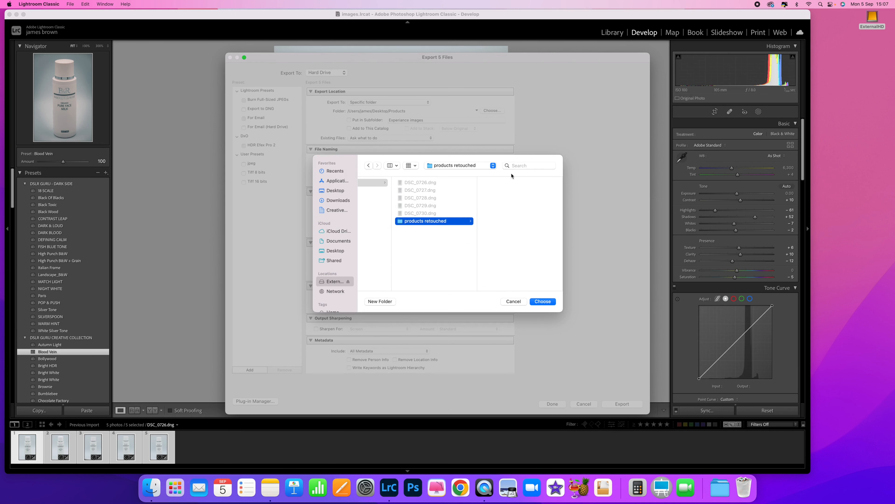
{"action": "left_click", "coordinate": [546, 302]}
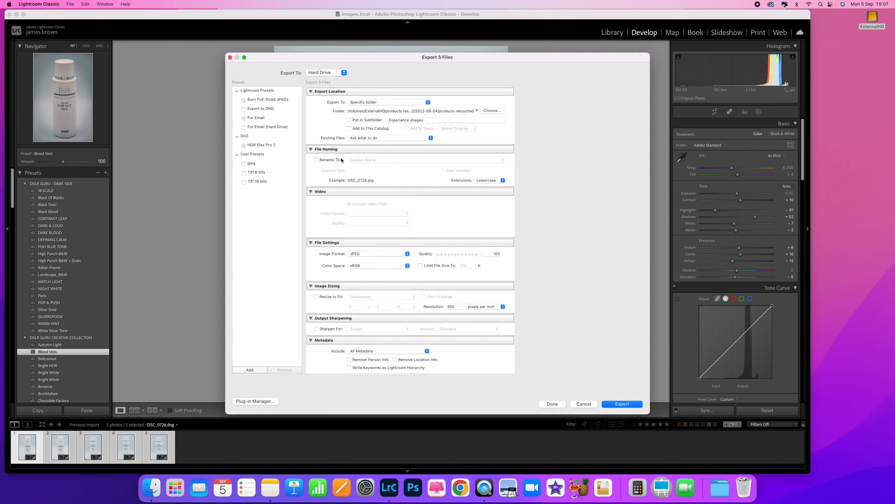
{"action": "left_click", "coordinate": [325, 161]}
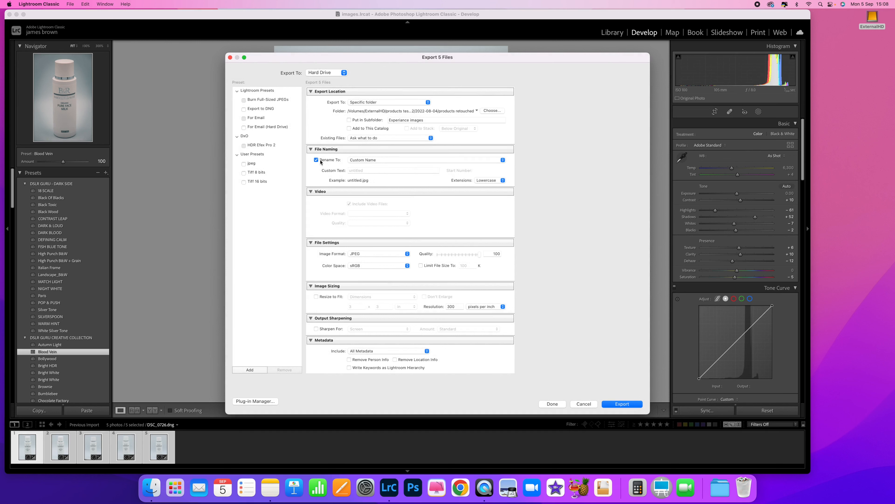
{"action": "left_click", "coordinate": [317, 160]}
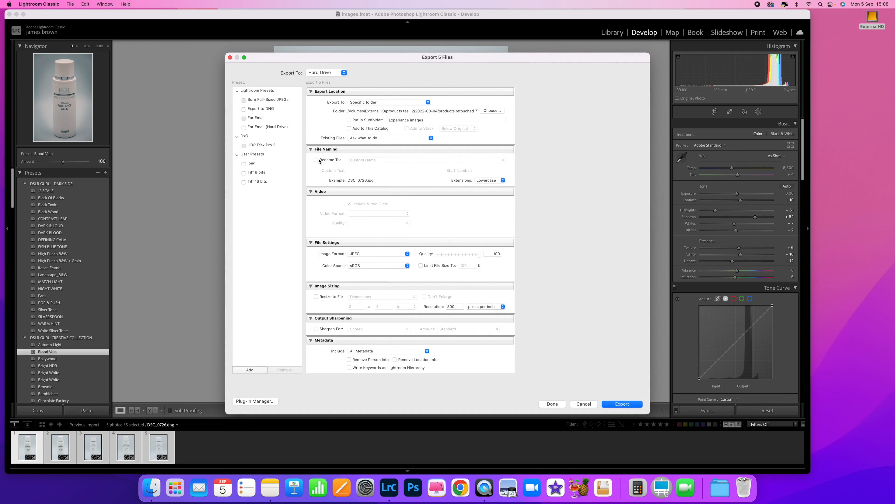
{"action": "left_click", "coordinate": [347, 181]}
- Review the available export image formats and set the format to TIFF
{"action": "scroll", "coordinate": [456, 200], "scroll_direction": "down", "scroll_amount": 5}
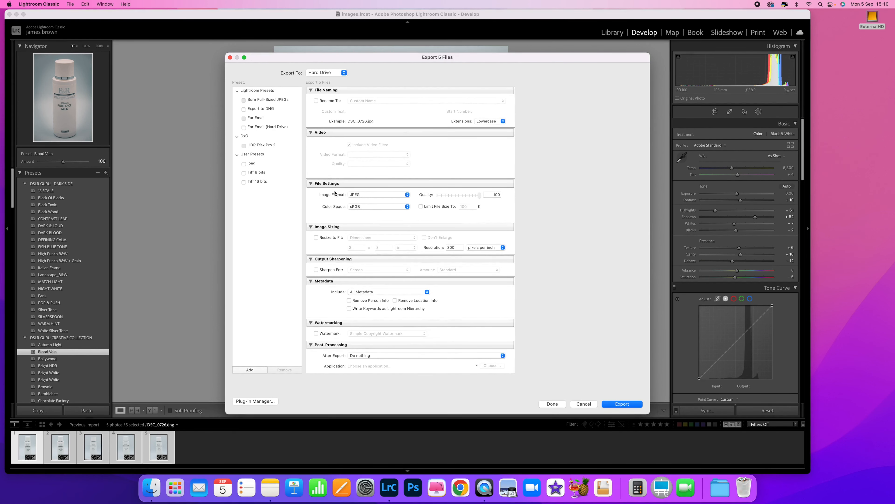
{"action": "left_click", "coordinate": [392, 196]}
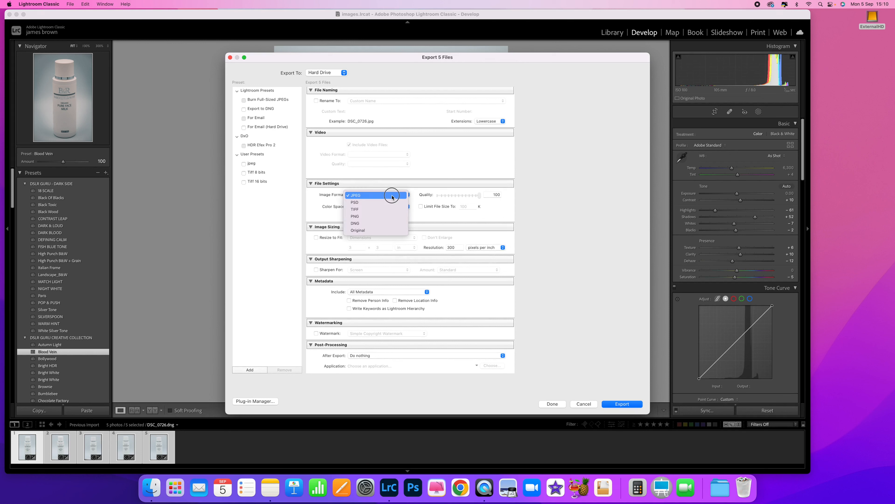
{"action": "left_click", "coordinate": [392, 196]}
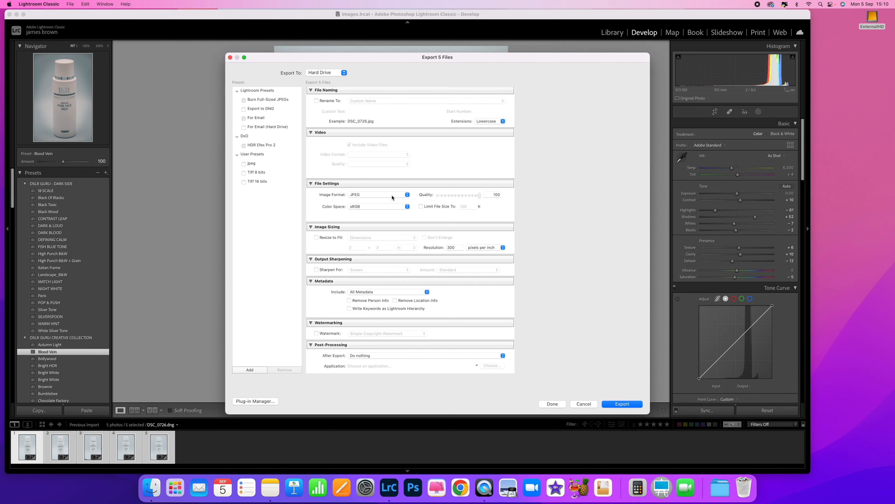
{"action": "left_click", "coordinate": [392, 196]}
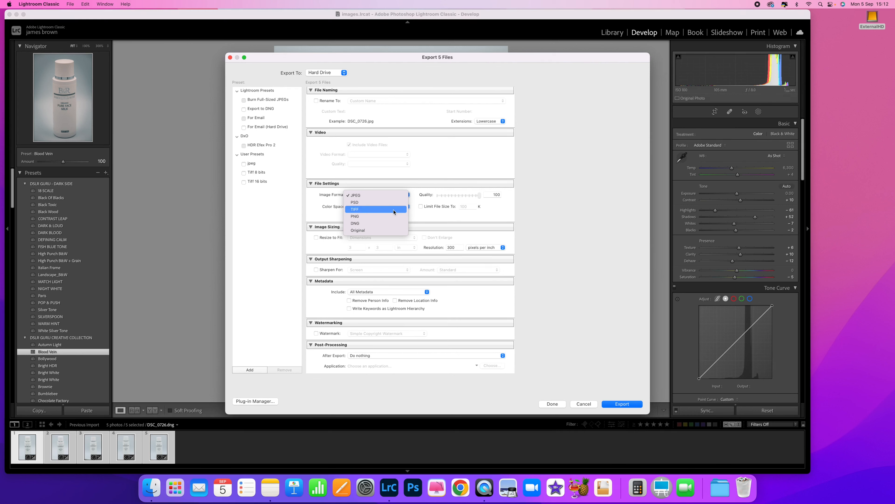
{"action": "left_click", "coordinate": [394, 210]}
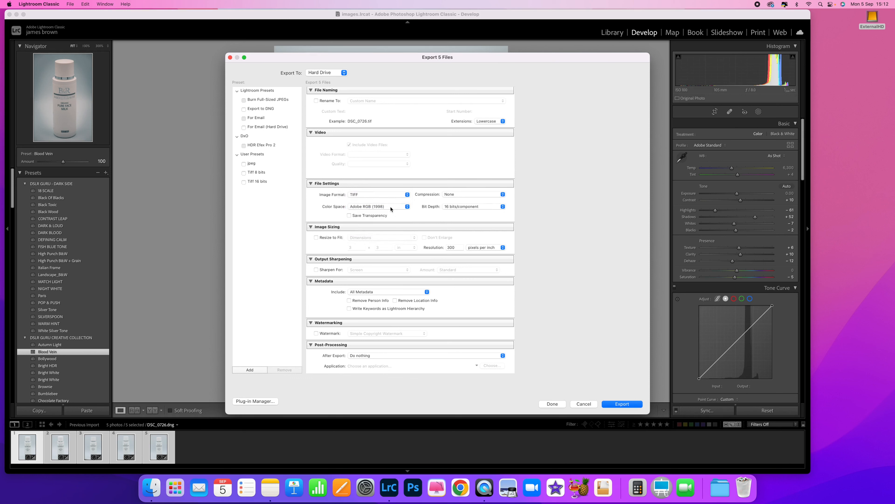
- Review the color space options for the TIFF export and set the color space to sRGB
{"action": "left_click", "coordinate": [401, 208]}
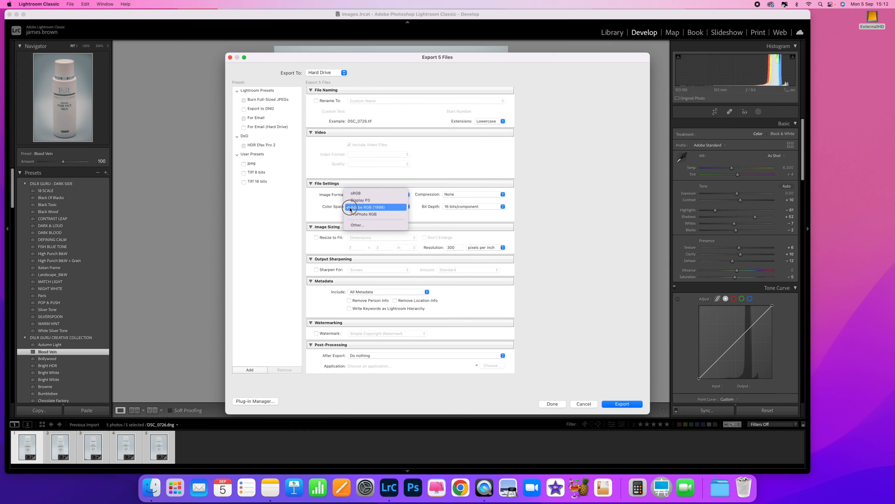
{"action": "left_click", "coordinate": [389, 208]}
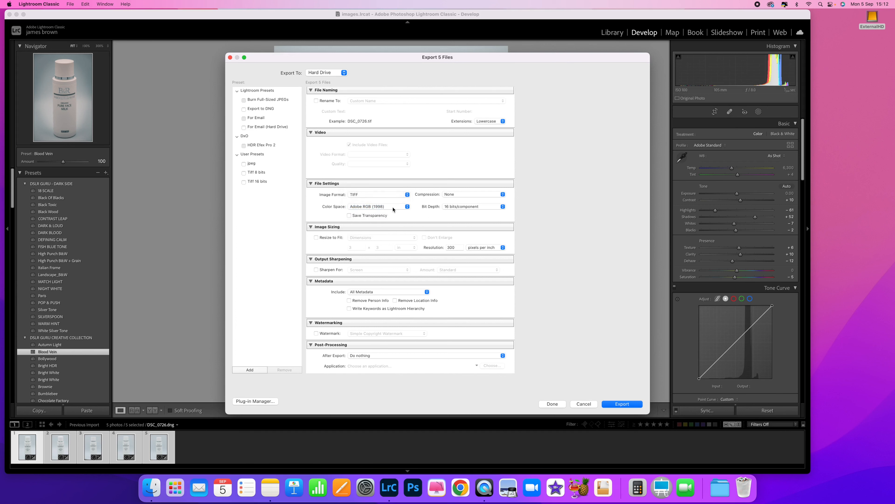
{"action": "left_click", "coordinate": [393, 208]}
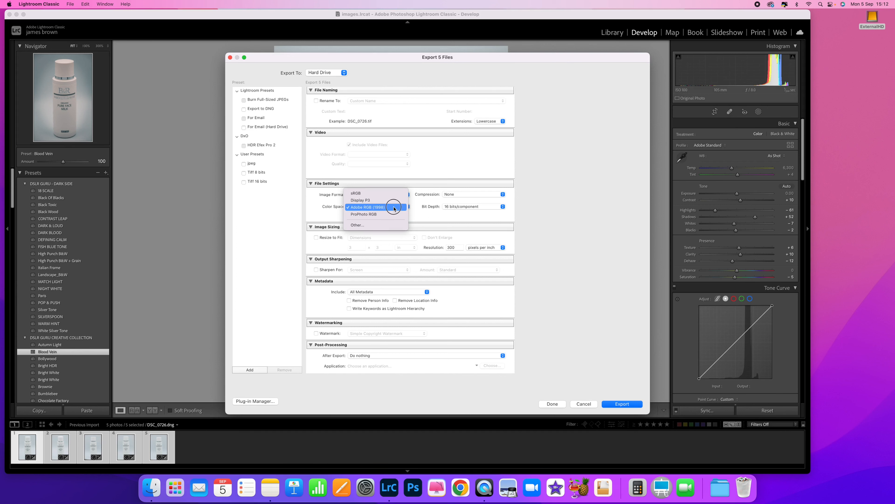
{"action": "left_click", "coordinate": [388, 192]}
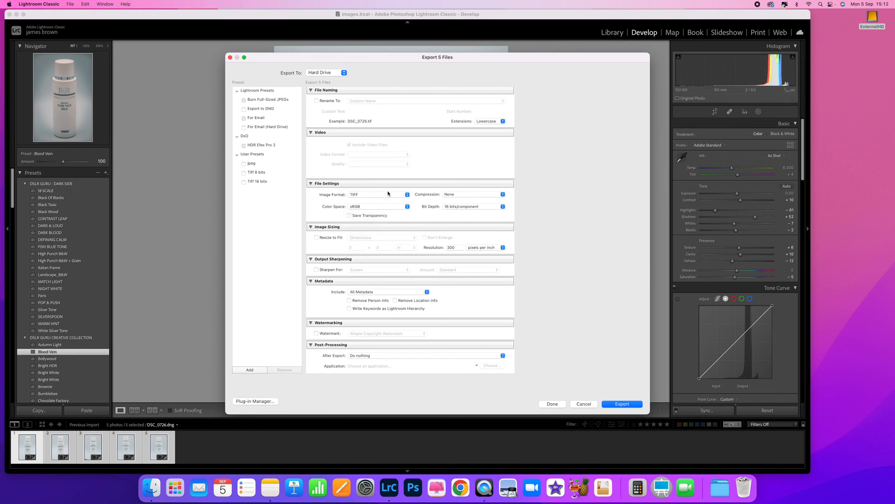
- Switch the export image format to JPEG and back to TIFF to compare their file settings
{"action": "left_click", "coordinate": [395, 199]}
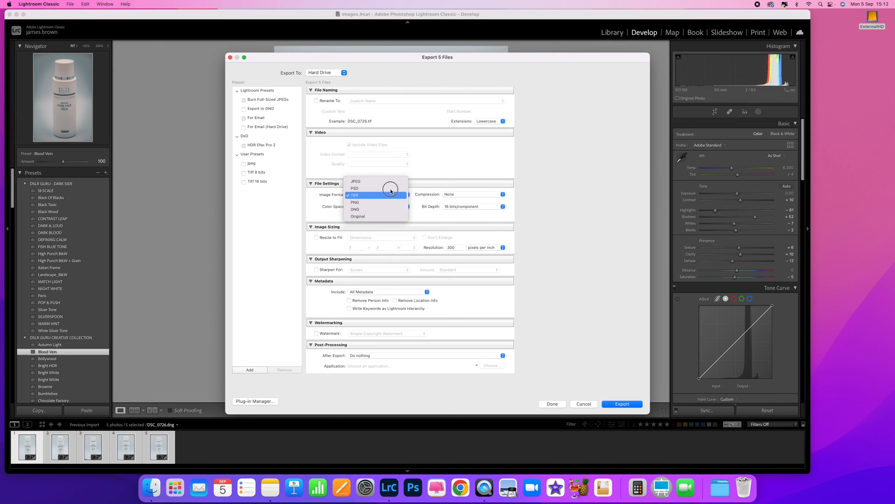
{"action": "left_click", "coordinate": [388, 182]}
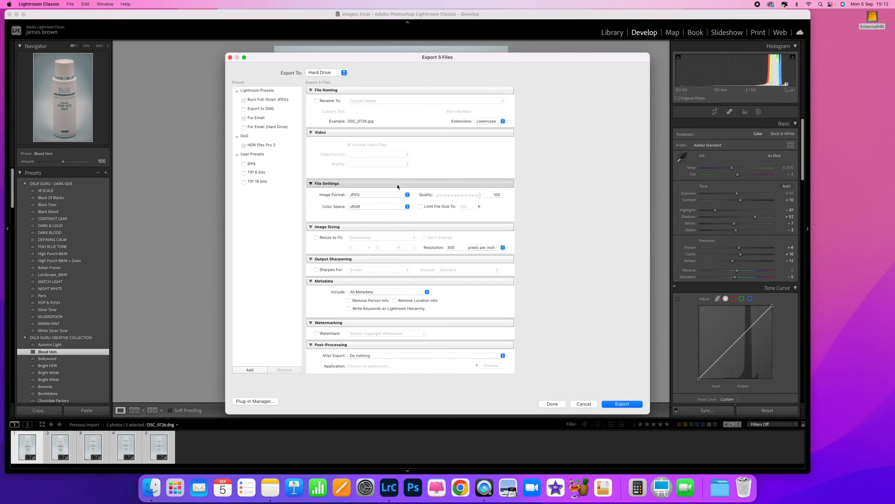
{"action": "left_click", "coordinate": [389, 196]}
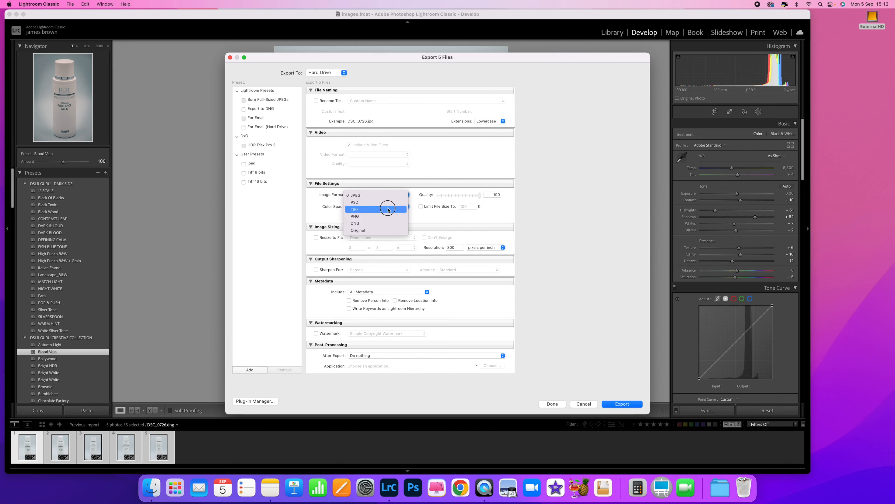
{"action": "left_click", "coordinate": [387, 207]}
- Try Adobe RGB (1998) as the TIFF export's color space, and change it to ProPhoto RGB
{"action": "left_click", "coordinate": [387, 206]}
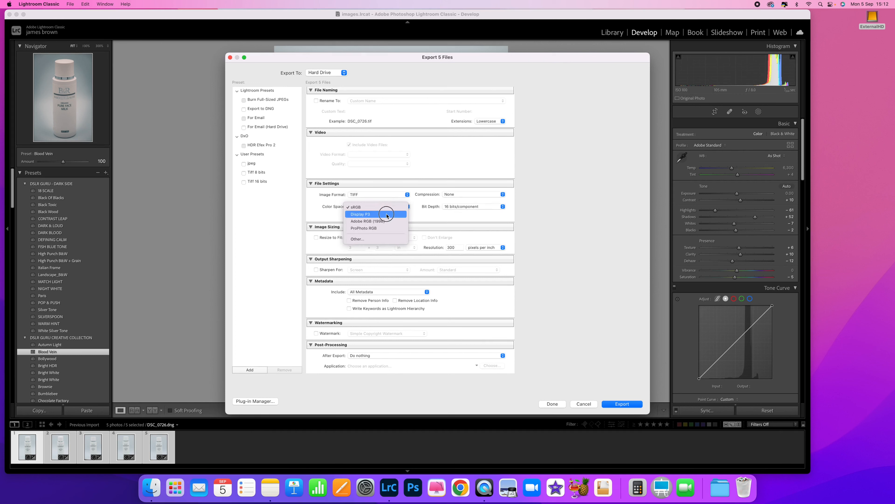
{"action": "left_click", "coordinate": [387, 221]}
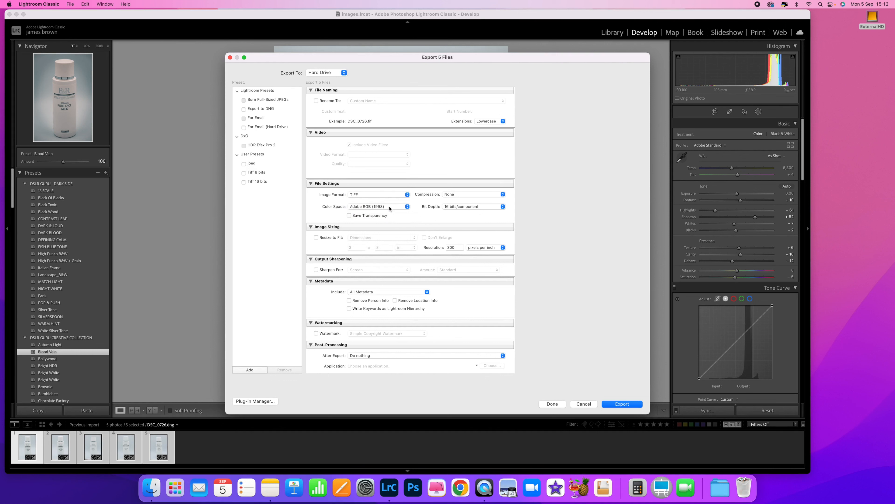
{"action": "left_click", "coordinate": [389, 207]}
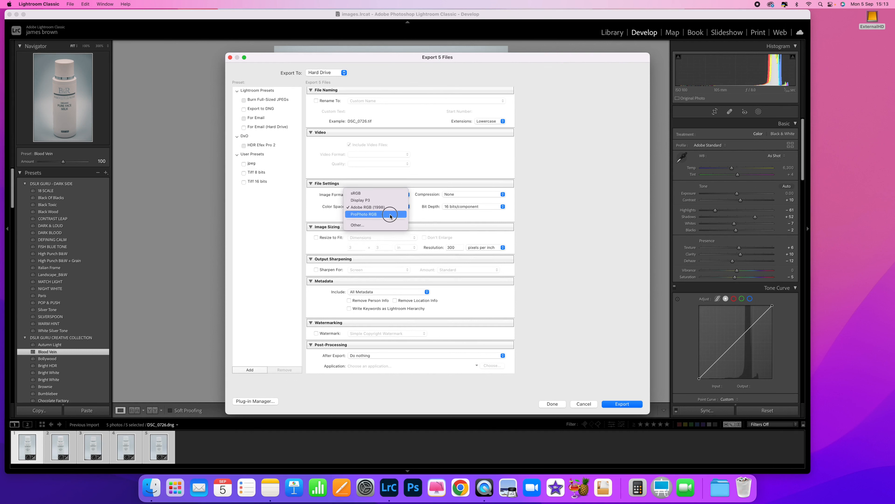
{"action": "left_click", "coordinate": [390, 215]}
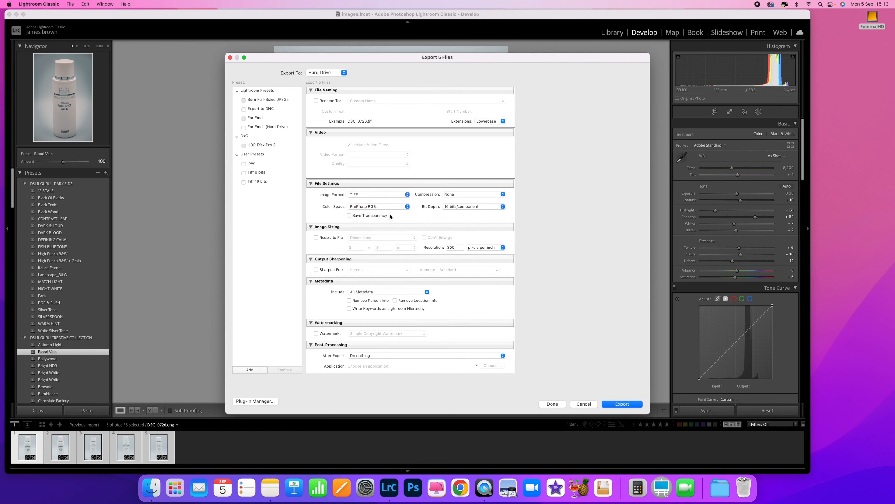
{"action": "left_click", "coordinate": [395, 208]}
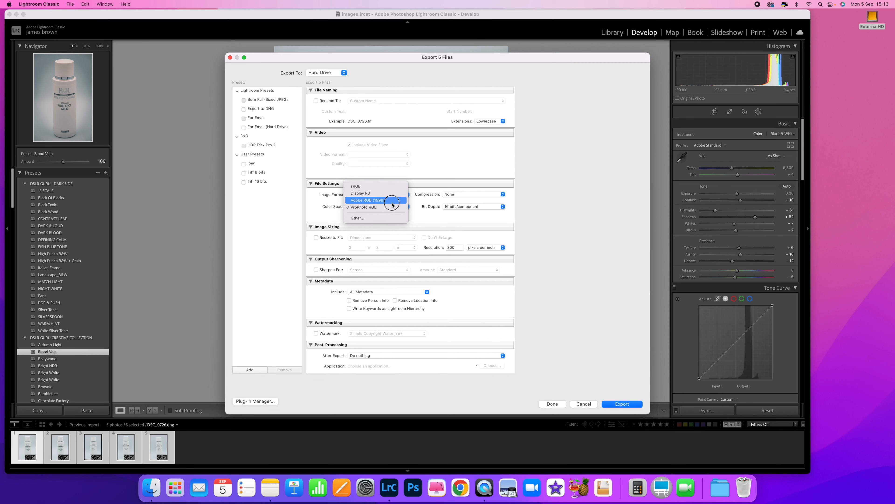
{"action": "left_click", "coordinate": [397, 208]}
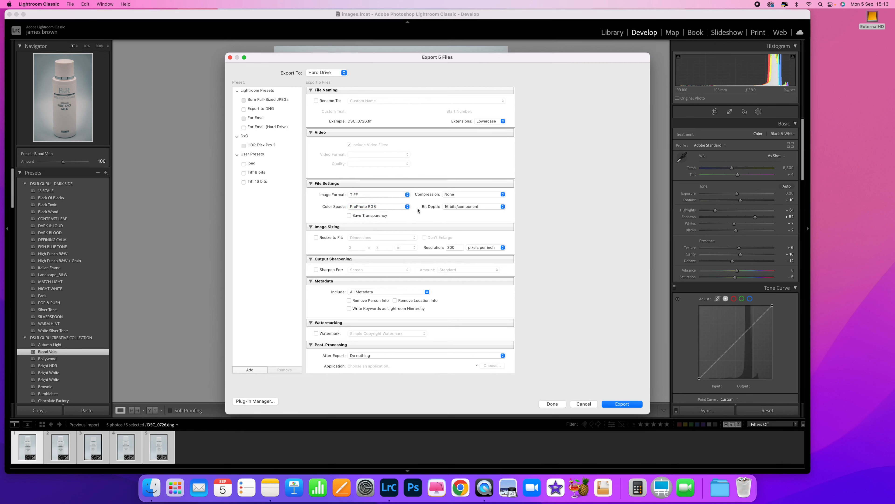
- Review the TIFF bit depth and compression options, keeping 16 bits/component and None
{"action": "left_click", "coordinate": [454, 208]}
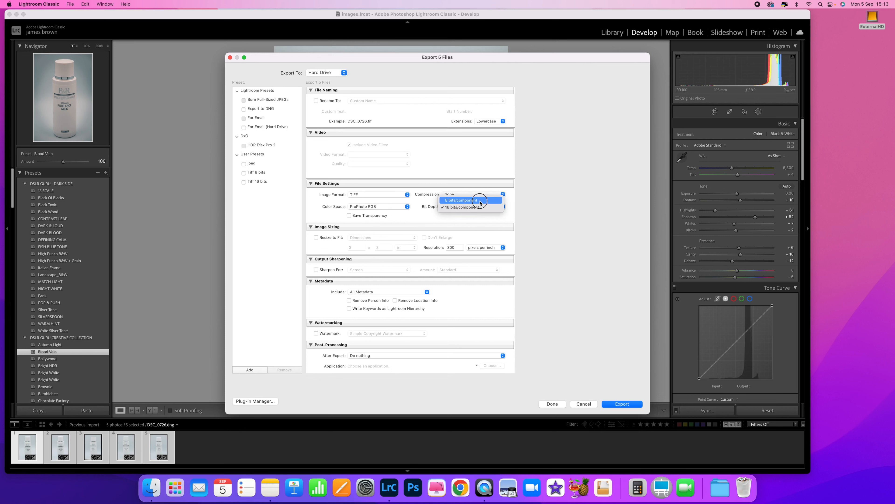
{"action": "left_click", "coordinate": [480, 207]}
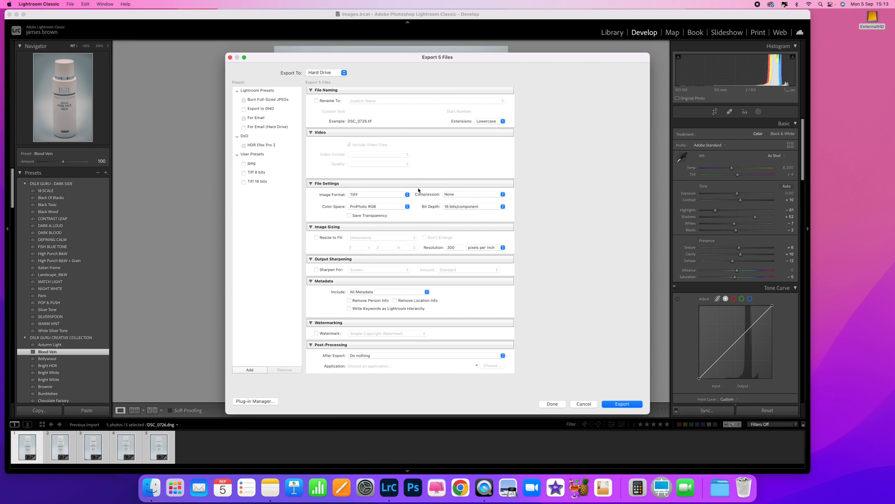
{"action": "left_click", "coordinate": [458, 198]}
{"action": "left_click", "coordinate": [458, 195]}
- Try PNG and TIFF as the export image format, and settle on JPEG
{"action": "left_click", "coordinate": [379, 194]}
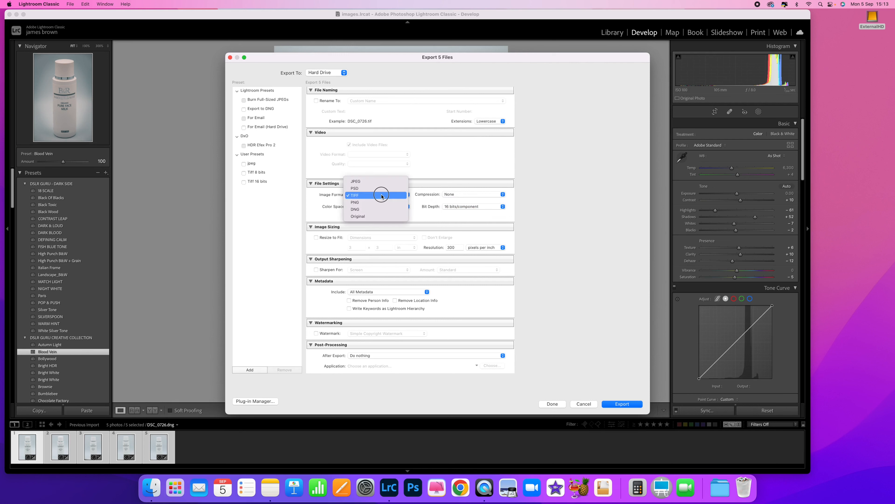
{"action": "left_click", "coordinate": [381, 203]}
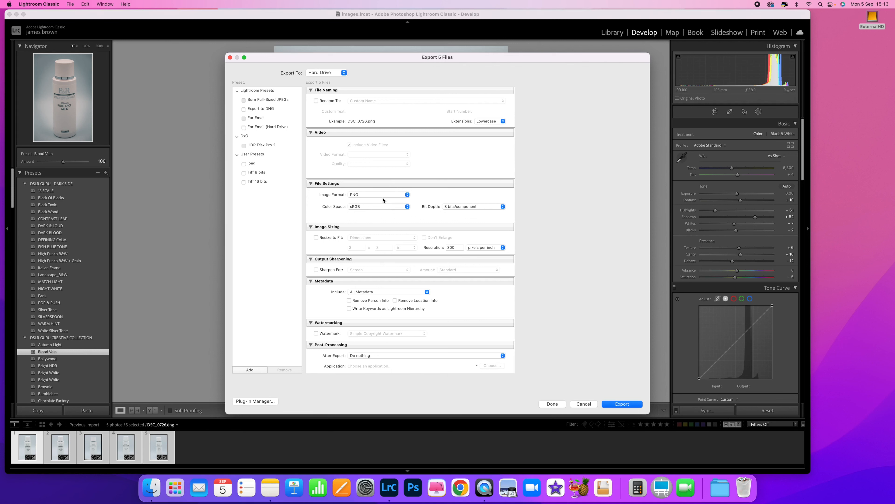
{"action": "left_click", "coordinate": [385, 195]}
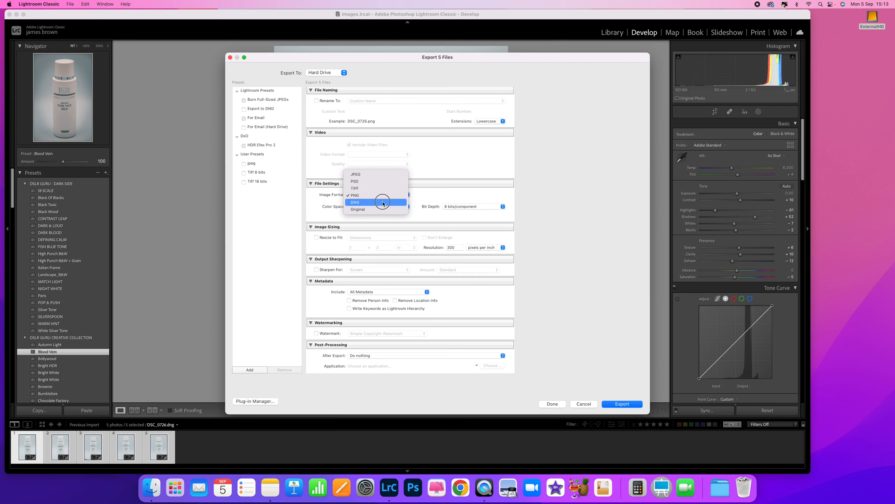
{"action": "left_click", "coordinate": [377, 188]}
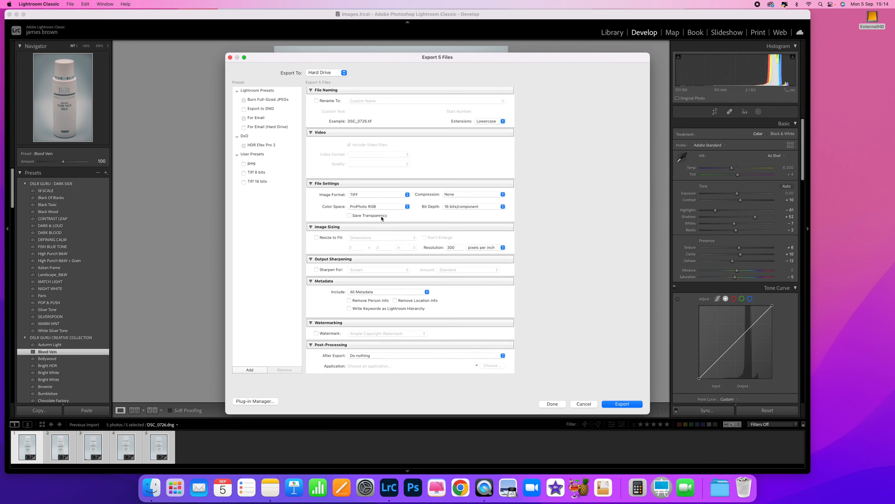
{"action": "left_click", "coordinate": [382, 195]}
{"action": "left_click", "coordinate": [382, 177]}
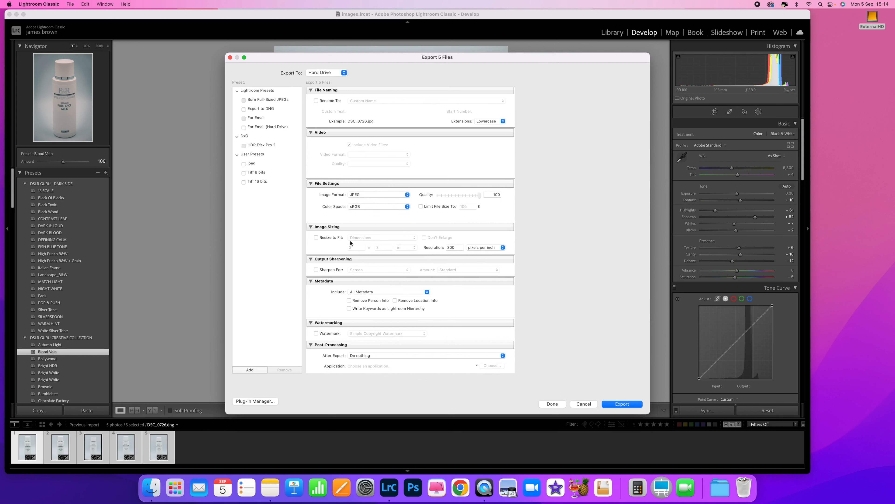
- Enable Resize to Fit for the exported images, using Width & Height with centimetres as the unit
{"action": "left_click", "coordinate": [317, 238]}
{"action": "left_click", "coordinate": [415, 238]}
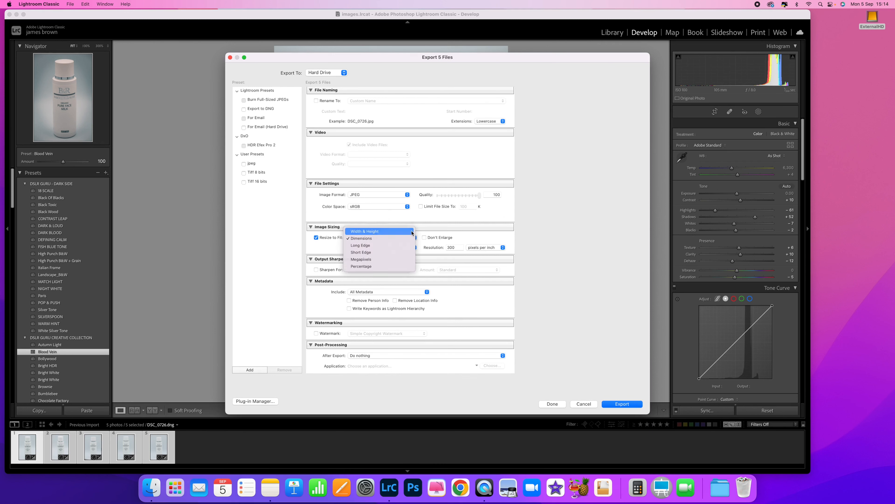
{"action": "left_click", "coordinate": [411, 231]}
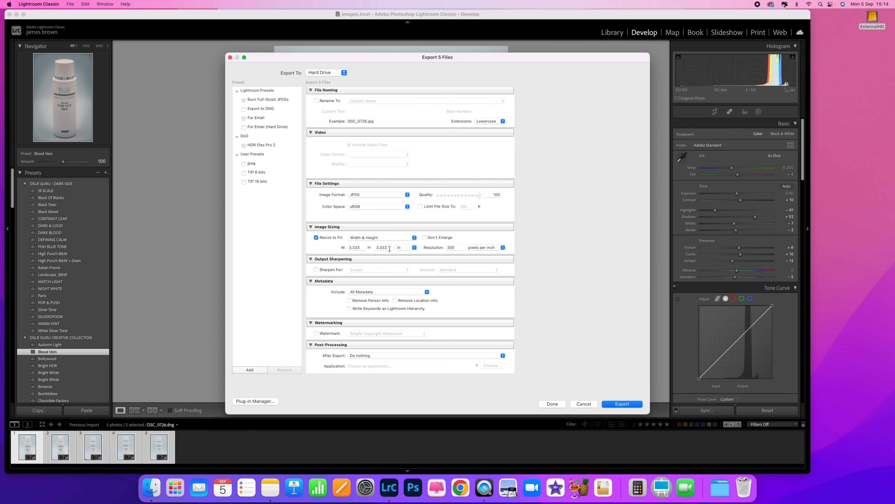
{"action": "left_click", "coordinate": [411, 250]}
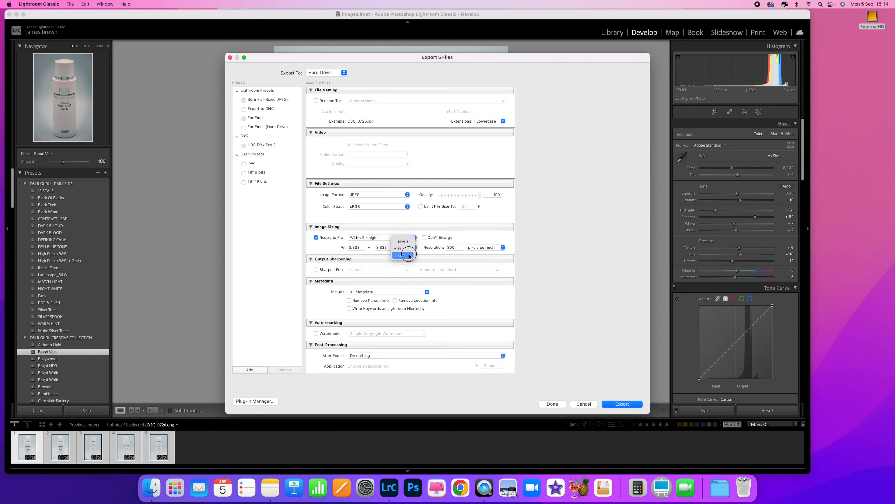
{"action": "left_click", "coordinate": [410, 255]}
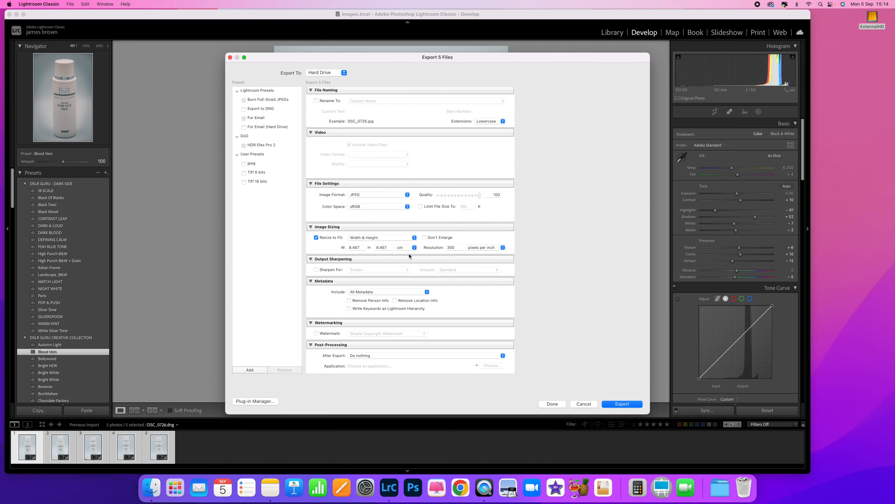
- Set the export resize width to 21 cm and the height to 29.7 cm
{"action": "left_click", "coordinate": [365, 247]}
{"action": "type", "text": "21"}
{"action": "left_click", "coordinate": [390, 248]}
{"action": "type", "text": "29.7"}
{"action": "left_click", "coordinate": [454, 247]}
{"action": "left_click", "coordinate": [469, 234]}
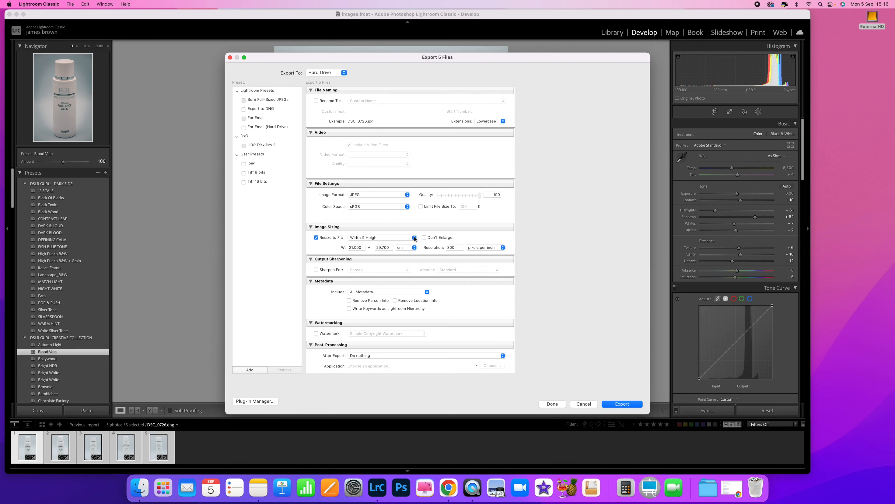
- Resize the exported images by Long Edge, with the unit in pixels and the length set to 2048
{"action": "left_click", "coordinate": [415, 238]}
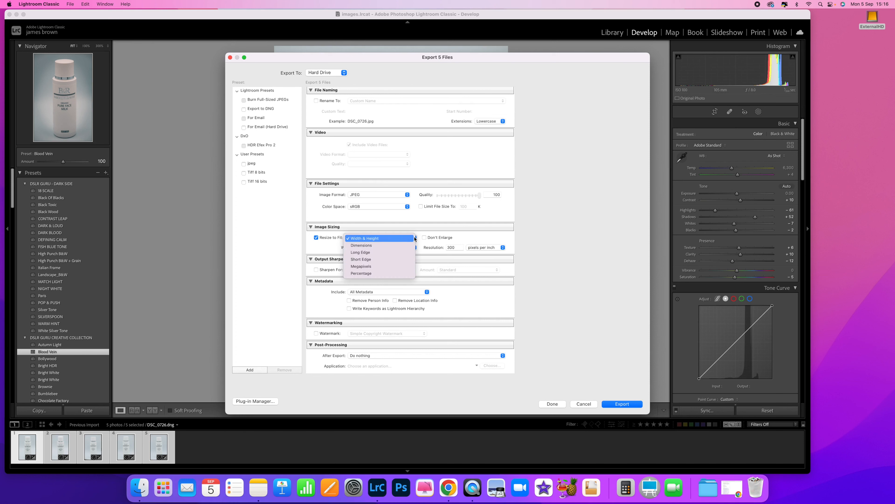
{"action": "left_click", "coordinate": [387, 251]}
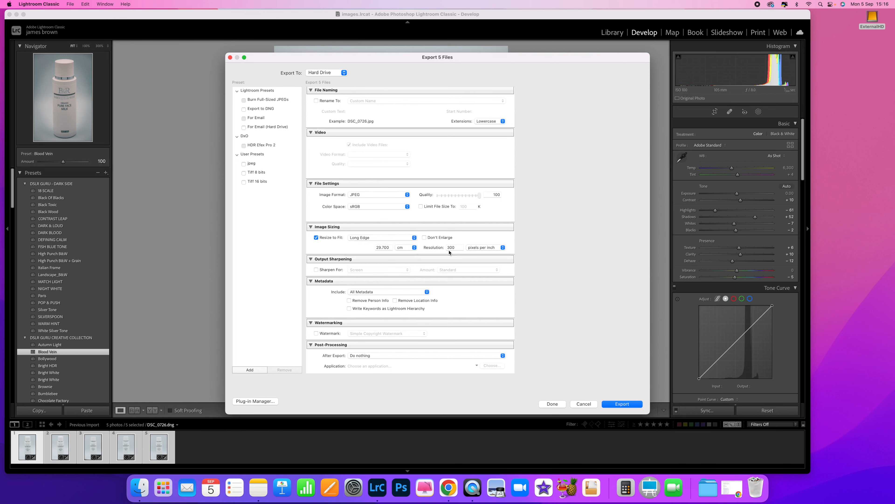
{"action": "left_click", "coordinate": [410, 248]}
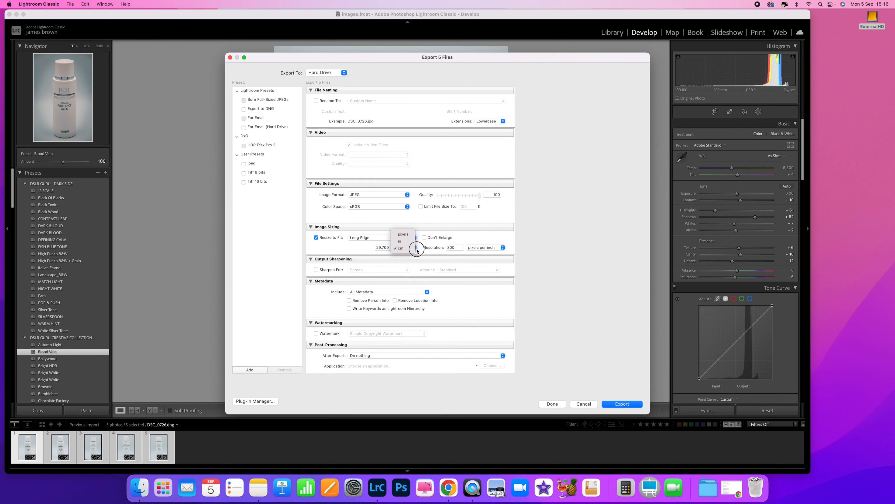
{"action": "left_click", "coordinate": [403, 235]}
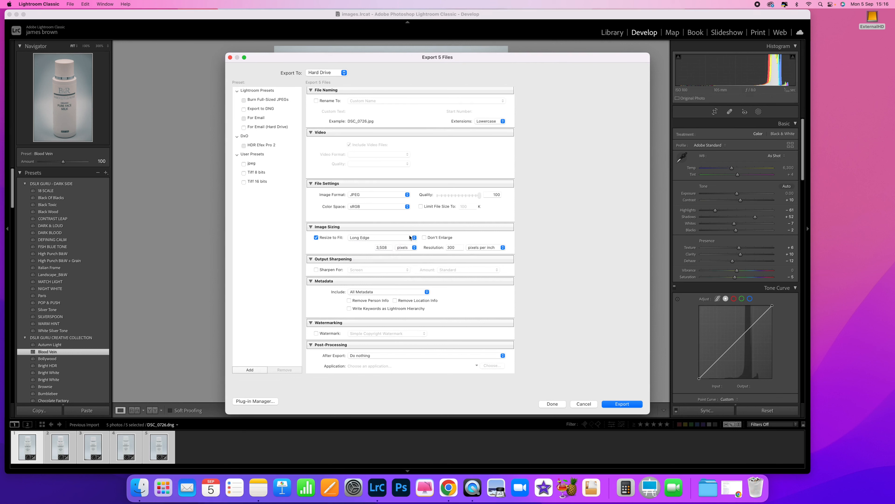
{"action": "double_click", "coordinate": [388, 248]}
{"action": "type", "text": "2048"}
{"action": "left_click", "coordinate": [347, 251]}
- Enable output sharpening, review its Sharpen For and Amount options, and turn sharpening off again
{"action": "left_click", "coordinate": [329, 270]}
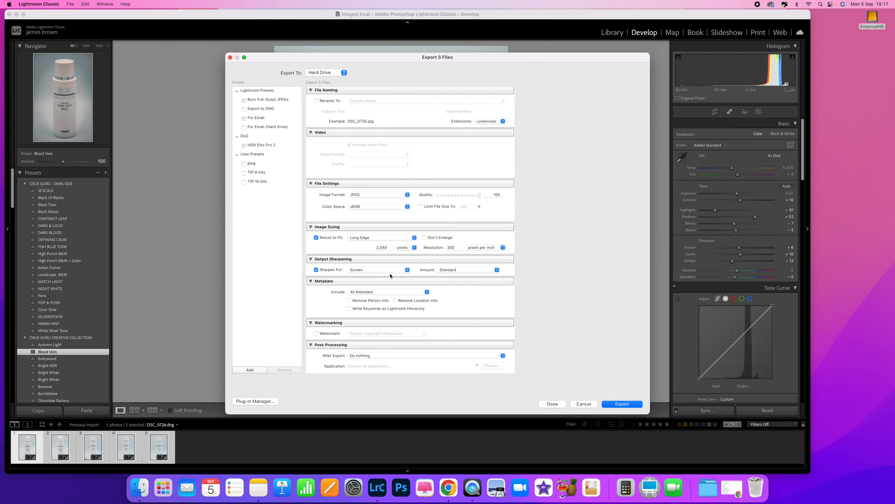
{"action": "left_click", "coordinate": [407, 270]}
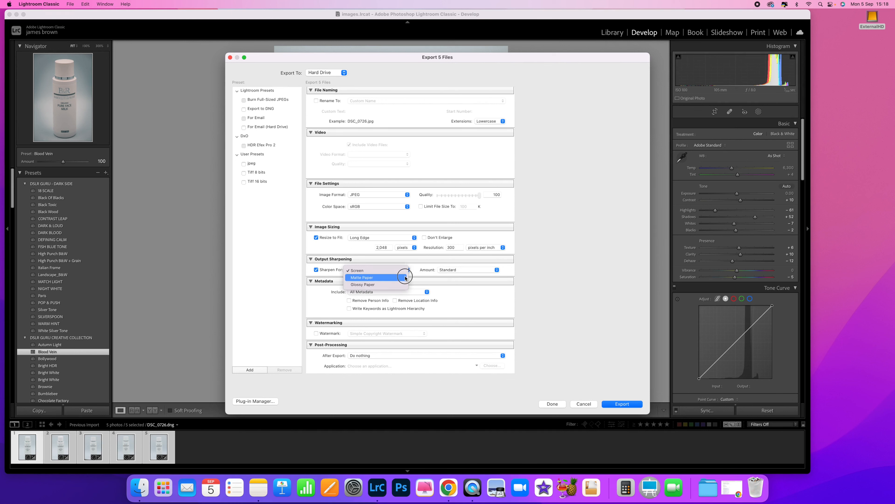
{"action": "left_click", "coordinate": [404, 269]}
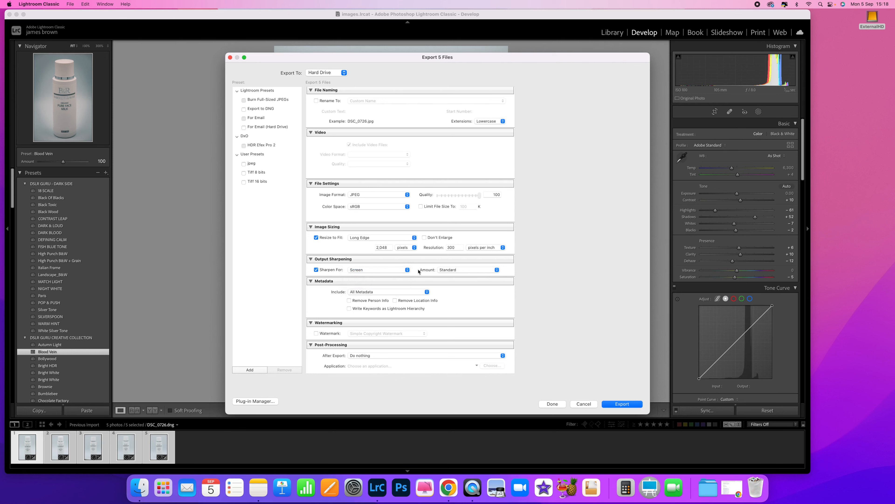
{"action": "left_click", "coordinate": [464, 273]}
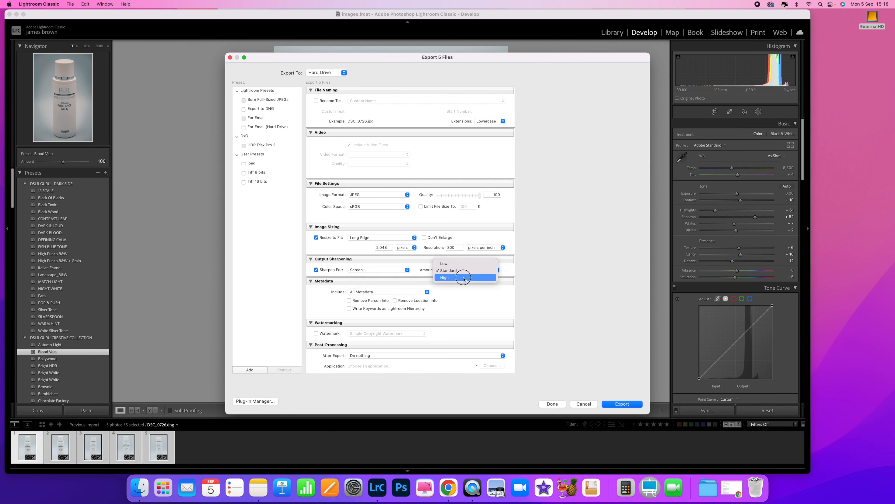
{"action": "left_click", "coordinate": [462, 271]}
{"action": "left_click", "coordinate": [317, 270]}
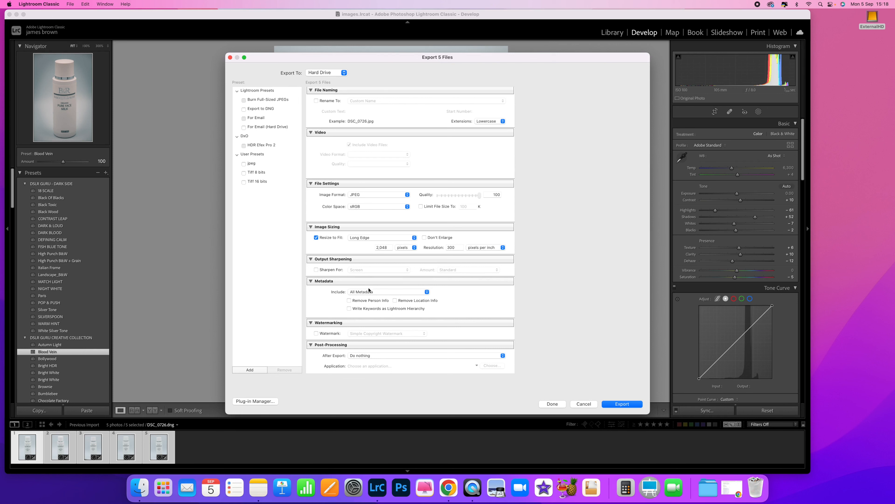
- Review the metadata, watermark and after-export options, keeping All Metadata, no watermark and Do nothing
{"action": "left_click", "coordinate": [399, 292]}
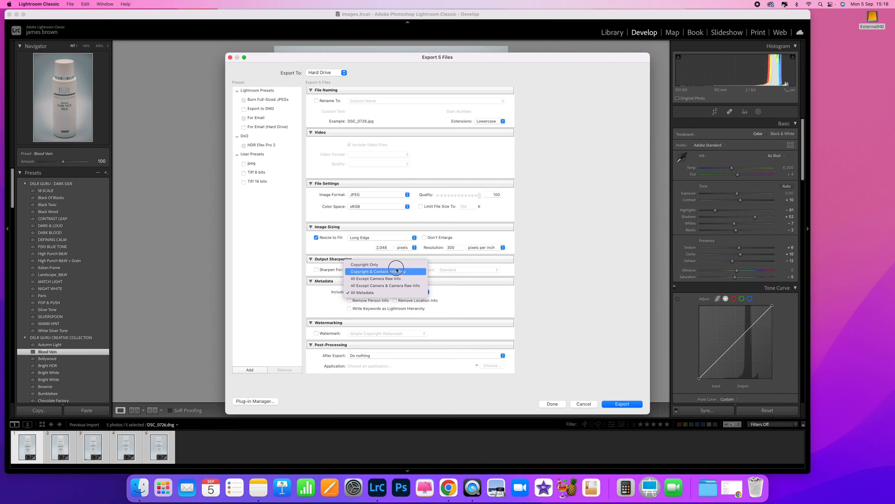
{"action": "left_click", "coordinate": [396, 292]}
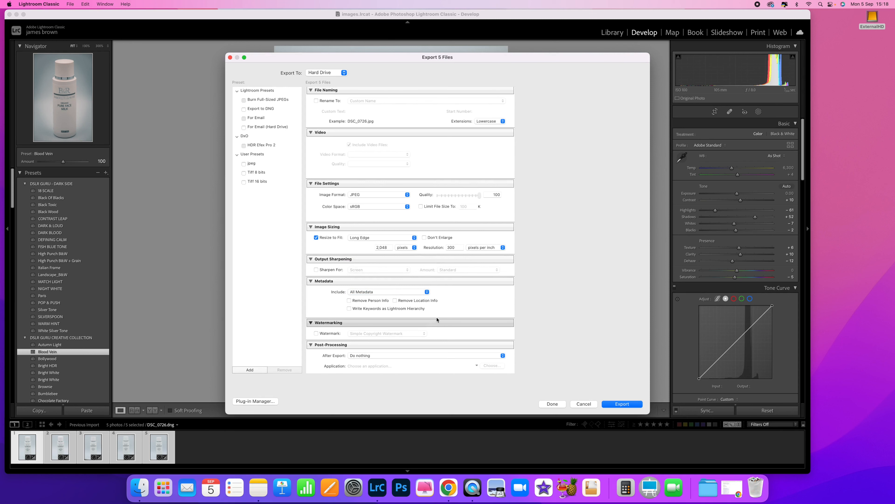
{"action": "scroll", "coordinate": [360, 296], "scroll_direction": "down", "scroll_amount": 2}
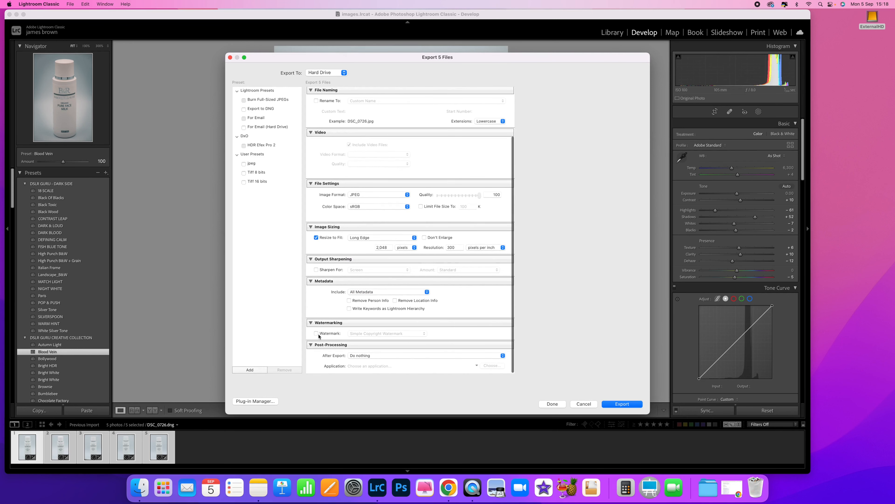
{"action": "left_click", "coordinate": [316, 333]}
{"action": "left_click", "coordinate": [316, 333]}
{"action": "left_click", "coordinate": [370, 357]}
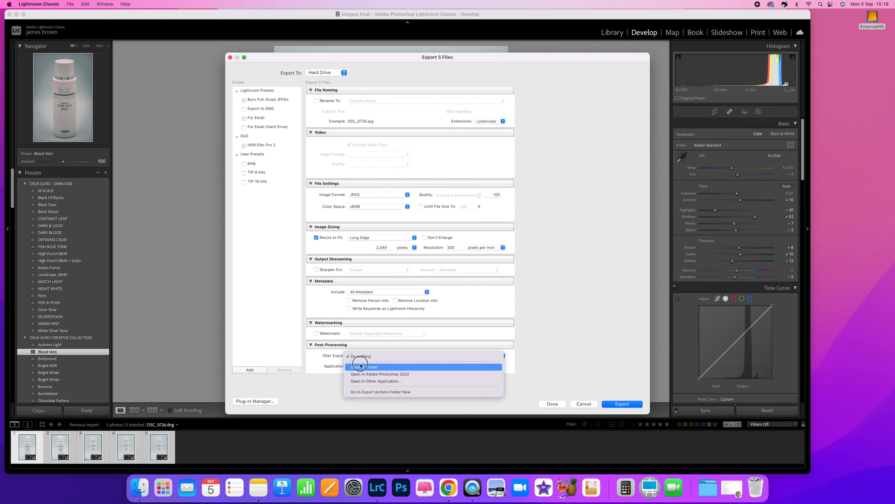
{"action": "left_click", "coordinate": [356, 356]}
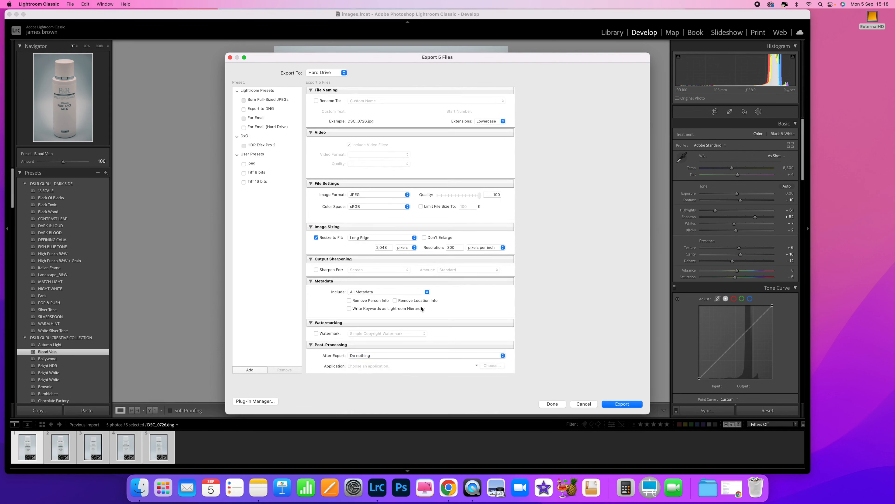
- Save the current export settings as a preset named test in the User Presets folder
{"action": "scroll", "coordinate": [421, 309], "scroll_direction": "up", "scroll_amount": 5}
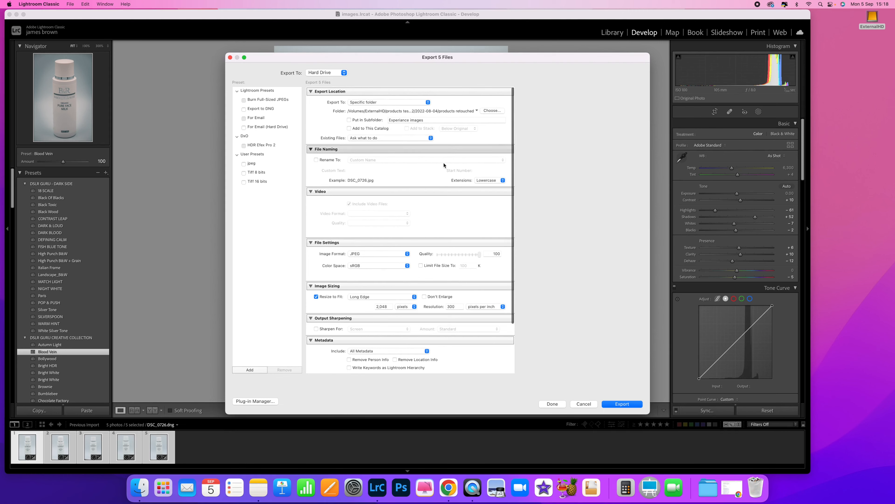
{"action": "scroll", "coordinate": [400, 223], "scroll_direction": "down", "scroll_amount": 4}
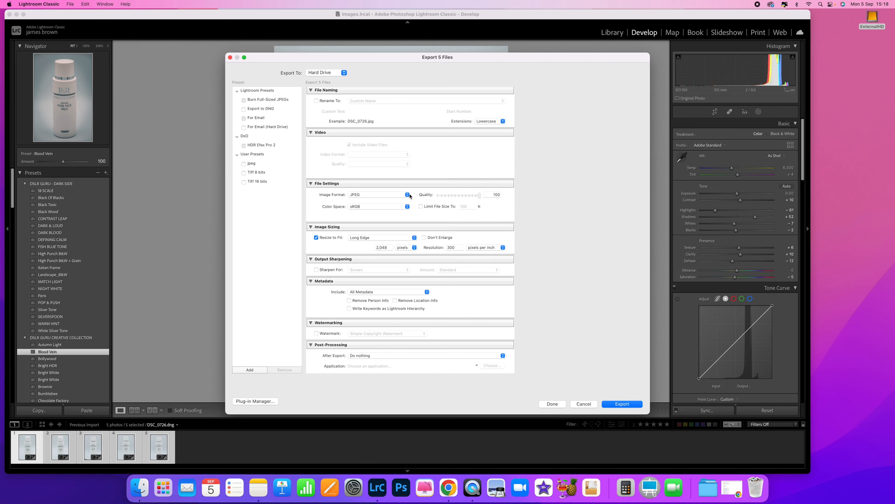
{"action": "left_click", "coordinate": [252, 370]}
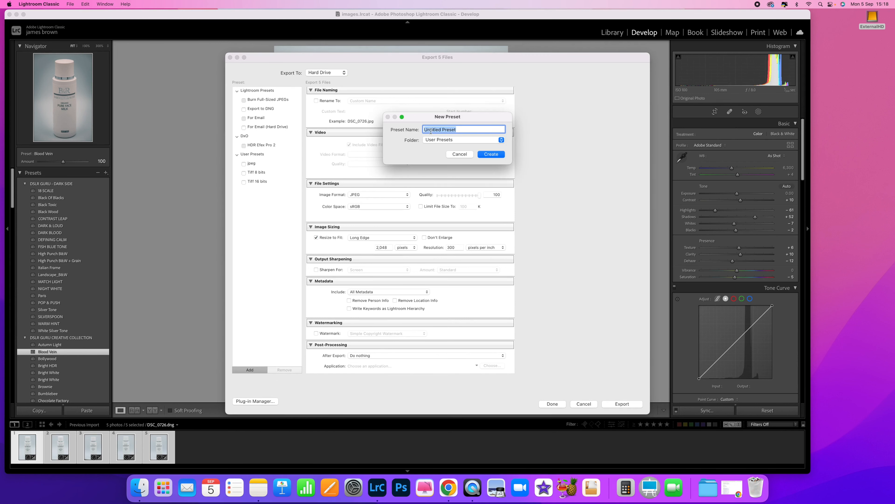
{"action": "type", "text": "test"}
{"action": "key", "text": "Return"}
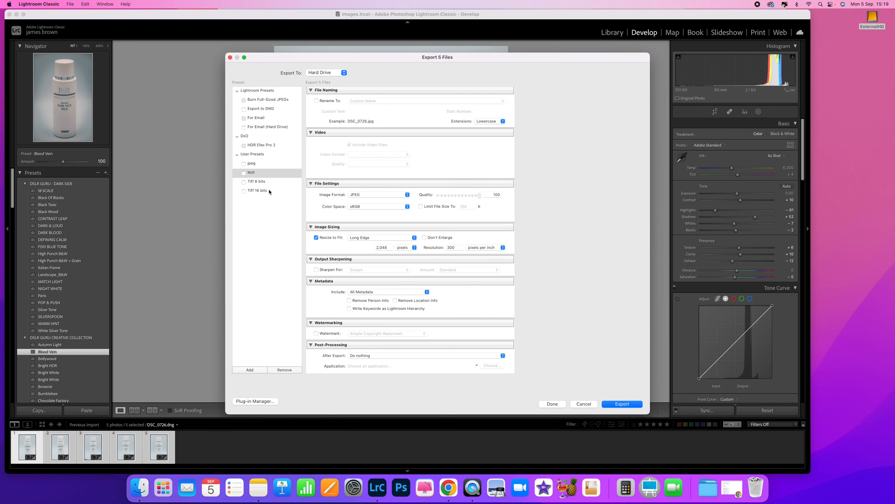
- Compare the jpeg and Tiff 16 bits user presets, and export the five photos with the jpeg preset
{"action": "left_click", "coordinate": [254, 164]}
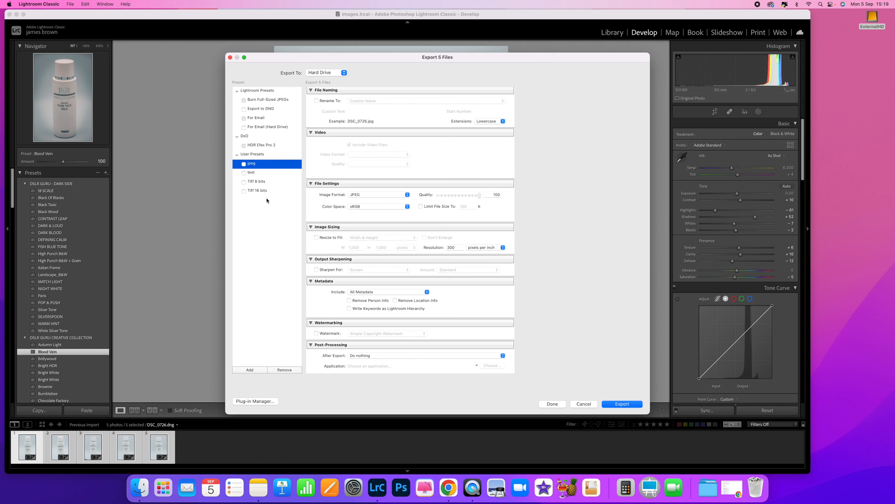
{"action": "scroll", "coordinate": [504, 109], "scroll_direction": "up", "scroll_amount": 4}
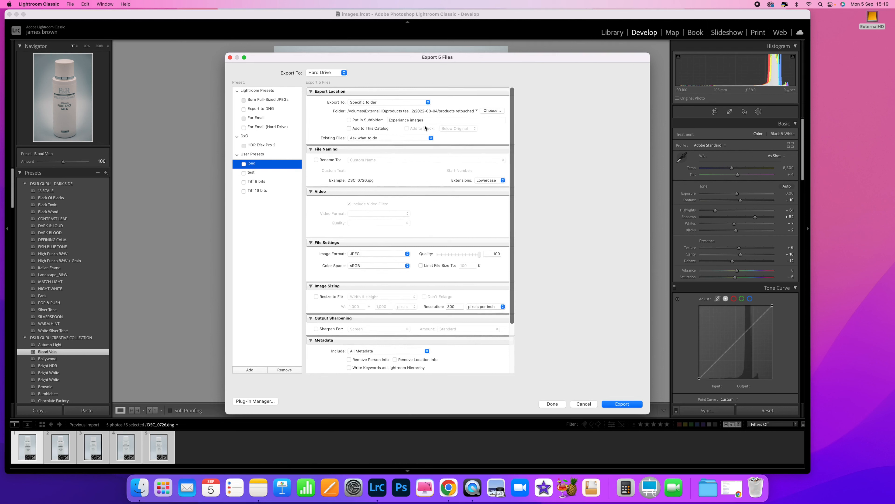
{"action": "scroll", "coordinate": [391, 124], "scroll_direction": "down", "scroll_amount": 5}
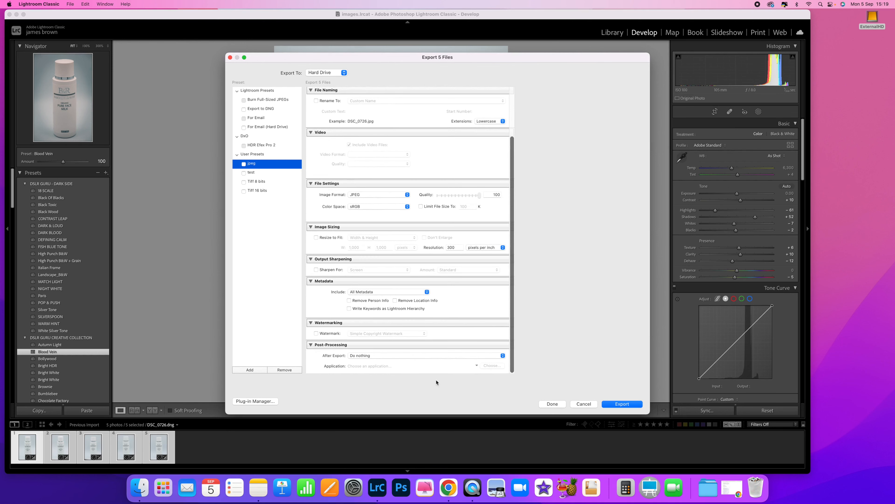
{"action": "left_click", "coordinate": [265, 192]}
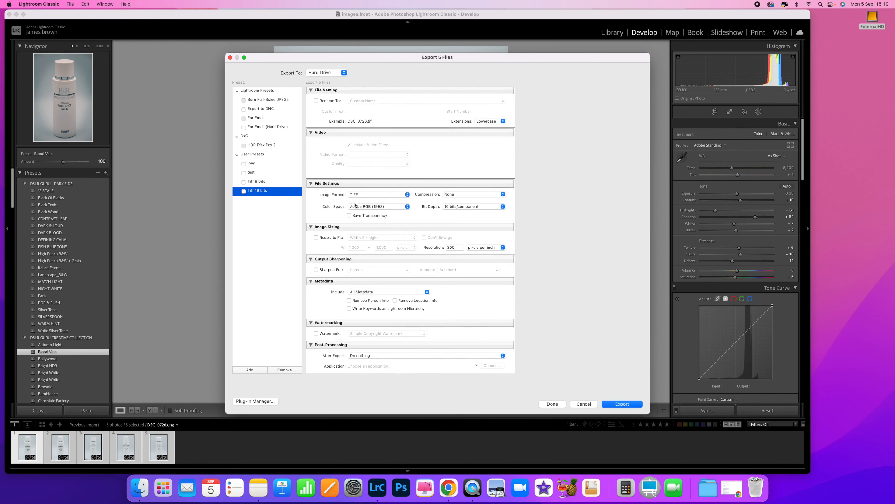
{"action": "scroll", "coordinate": [458, 212], "scroll_direction": "up", "scroll_amount": 5}
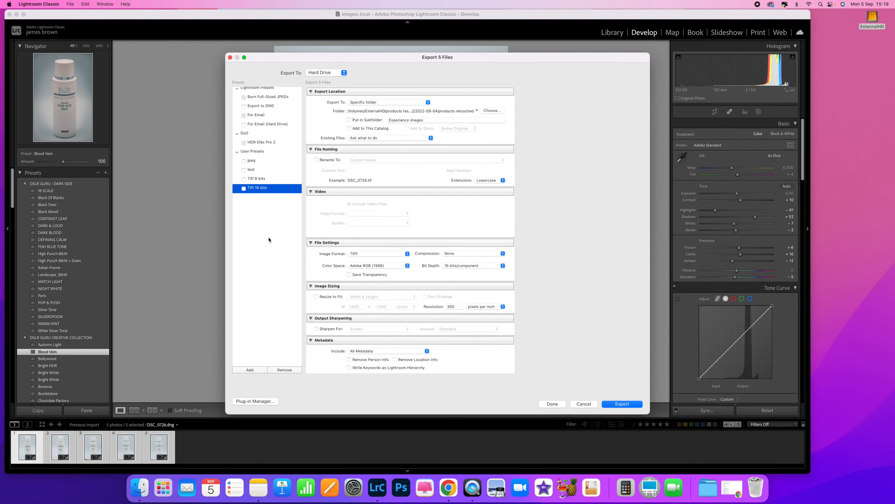
{"action": "left_click", "coordinate": [261, 165]}
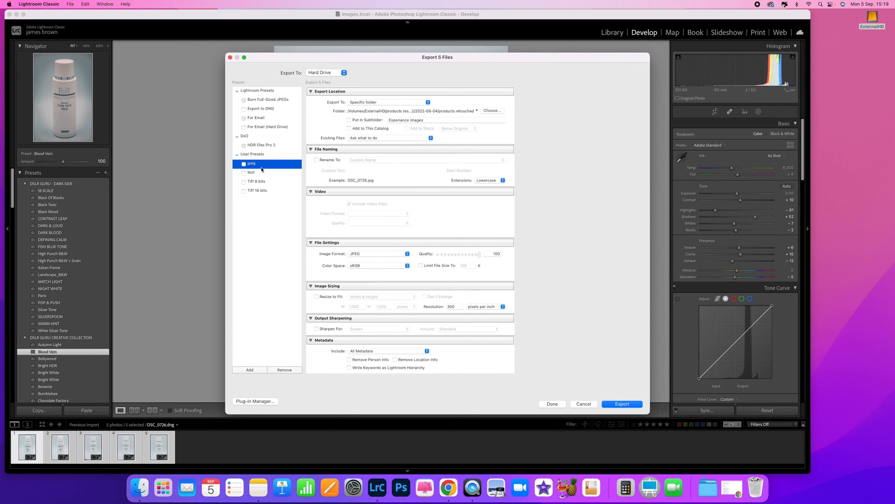
{"action": "left_click", "coordinate": [632, 402]}
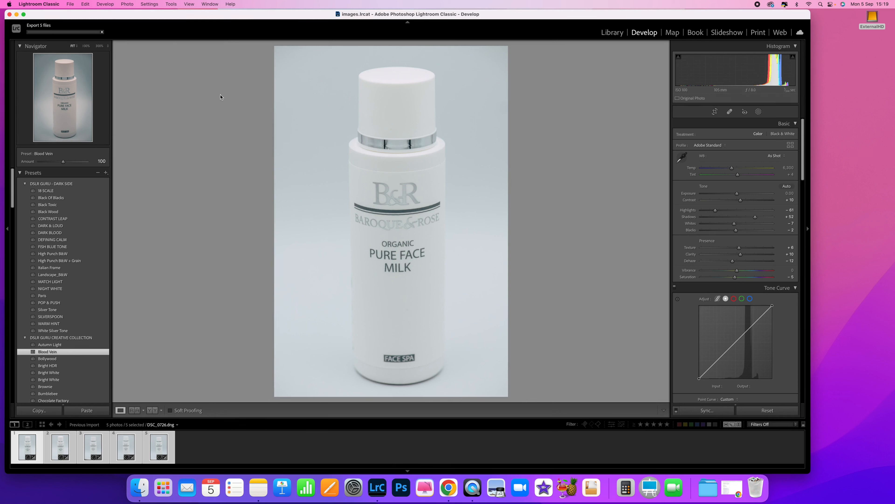
- Open the ExternalHD drive in Finder and browse through products test, 2022 and 2022-08-04 to the products retouched folder
{"action": "double_click", "coordinate": [876, 18]}
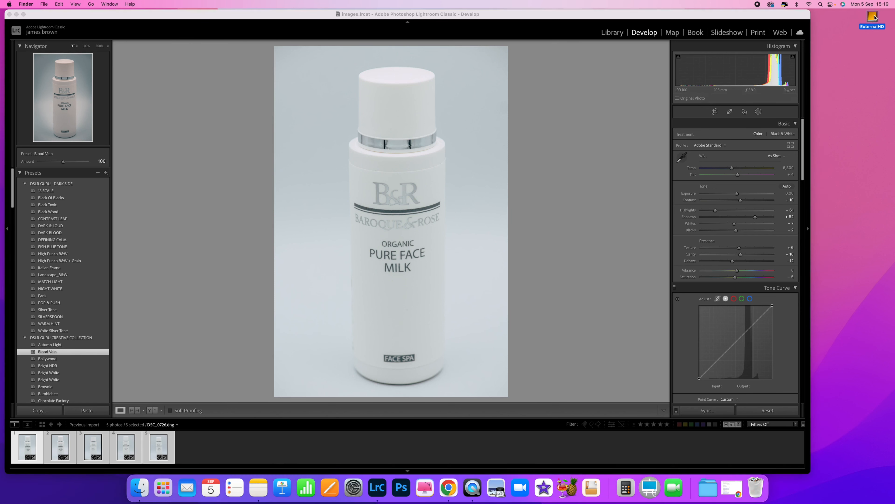
{"action": "scroll", "coordinate": [397, 170], "scroll_direction": "down", "scroll_amount": 15}
{"action": "scroll", "coordinate": [398, 170], "scroll_direction": "down", "scroll_amount": 15}
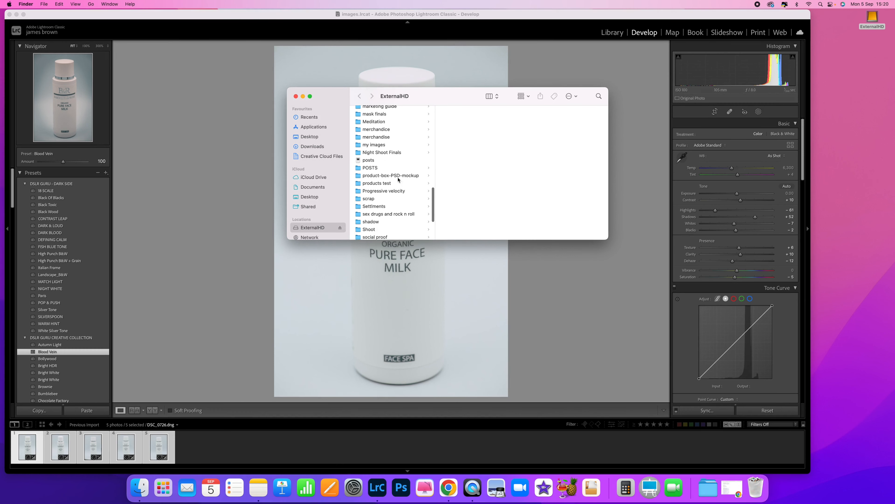
{"action": "left_click", "coordinate": [396, 183]}
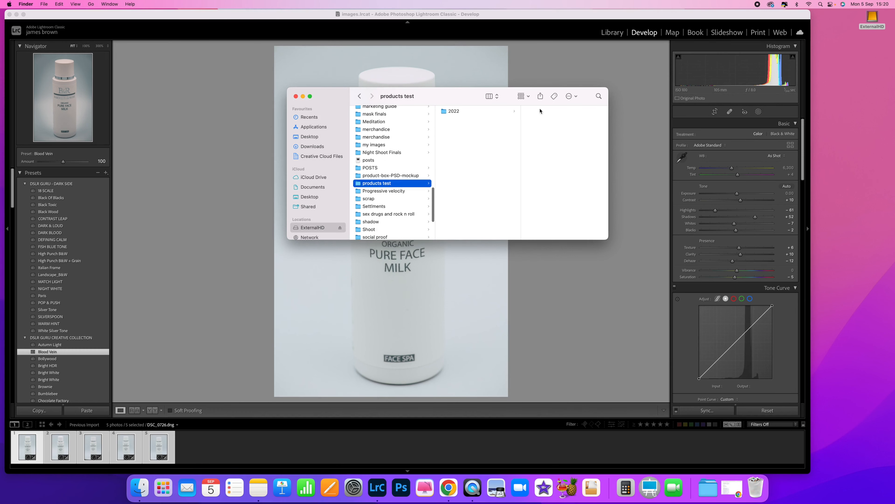
{"action": "left_click", "coordinate": [483, 112]}
{"action": "left_click", "coordinate": [544, 111]}
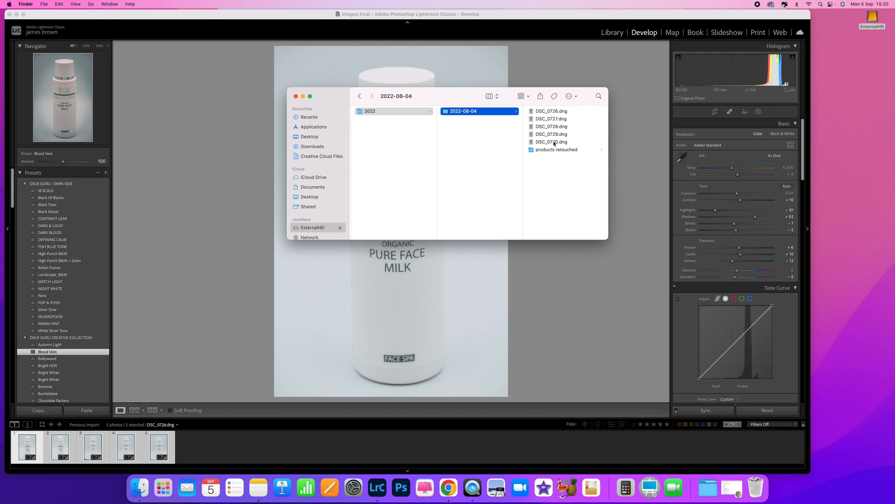
{"action": "left_click", "coordinate": [551, 150]}
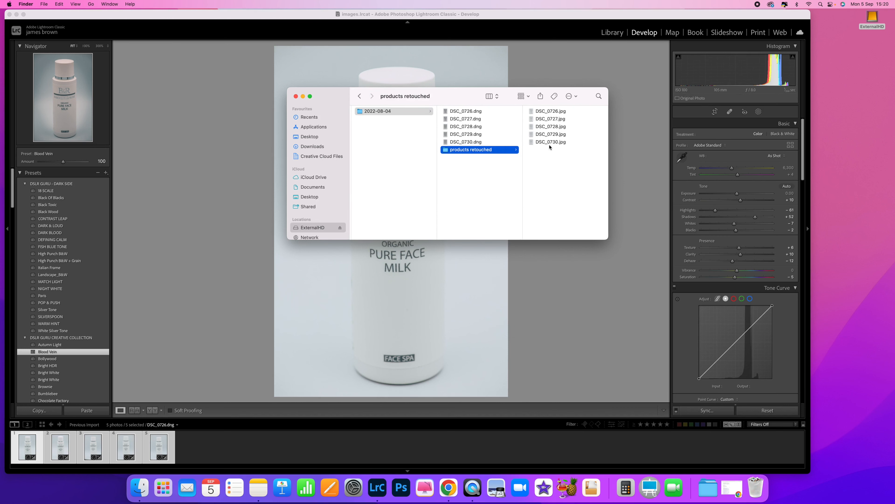
- Preview the exported JPEGs one by one, from DSC_0726.jpg to DSC_0730.jpg
{"action": "left_click", "coordinate": [550, 112]}
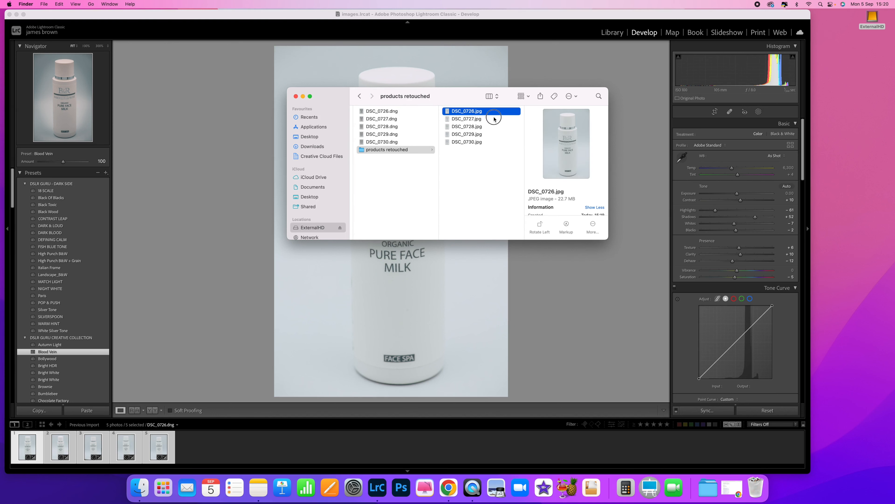
{"action": "left_click", "coordinate": [495, 119]}
{"action": "left_click", "coordinate": [494, 126]}
{"action": "left_click", "coordinate": [495, 134]}
{"action": "left_click", "coordinate": [494, 142]}
- Go back along the folder path to products test, close the Finder window and return to Lightroom Classic
{"action": "left_click_drag", "start_coordinate": [329, 94], "coordinate": [339, 62]}
{"action": "scroll", "coordinate": [406, 129], "scroll_direction": "left", "scroll_amount": 10}
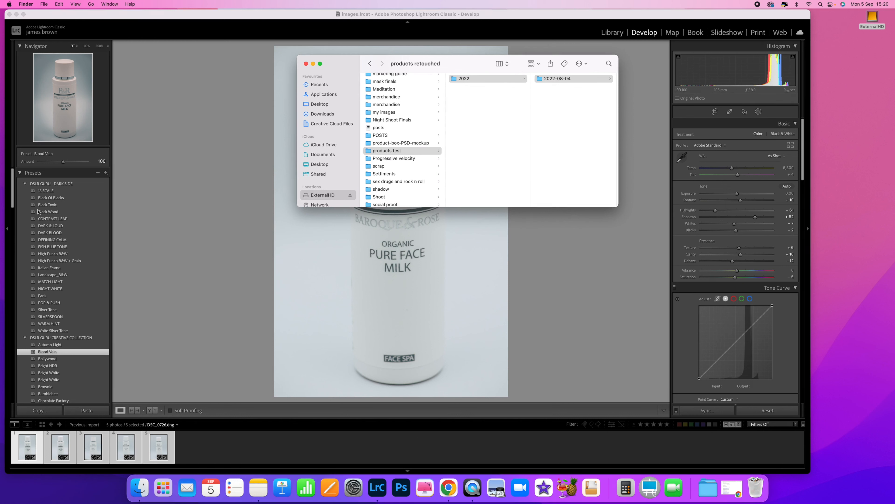
{"action": "left_click_drag", "start_coordinate": [347, 68], "coordinate": [657, 155]}
{"action": "left_click", "coordinate": [616, 151]}
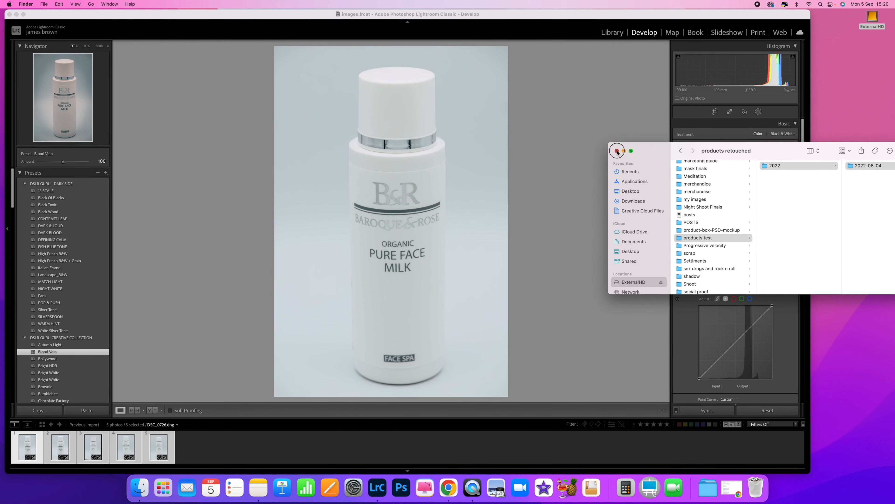
{"action": "left_click_drag", "start_coordinate": [872, 18], "coordinate": [870, 20]}
{"action": "mouse_move", "coordinate": [581, 18]}
{"action": "left_mouse_down"}
{"action": "mouse_move", "coordinate": [551, 49]}
{"action": "mouse_move", "coordinate": [592, 26]}
{"action": "mouse_move", "coordinate": [591, 16]}
{"action": "left_mouse_up"}
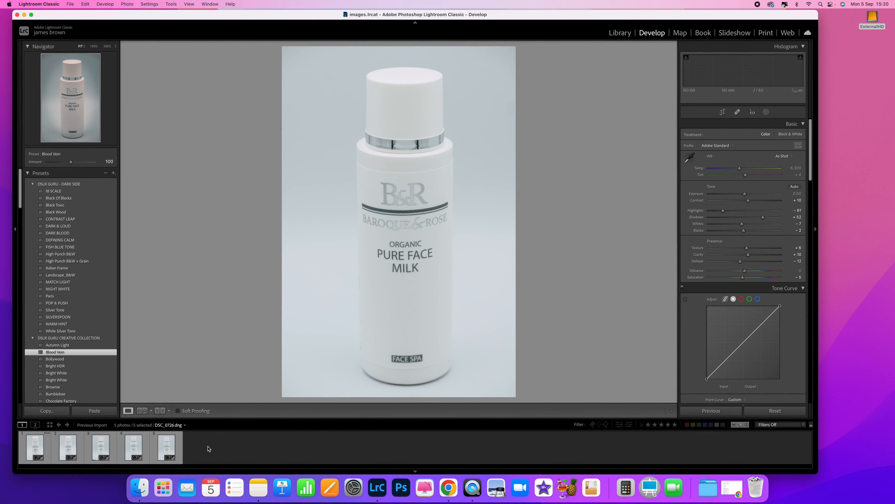
- Review the removal options for DSC_0730.dng, look through the ExternalHD folders in Finder, and cancel the removal
{"action": "left_click", "coordinate": [168, 450]}
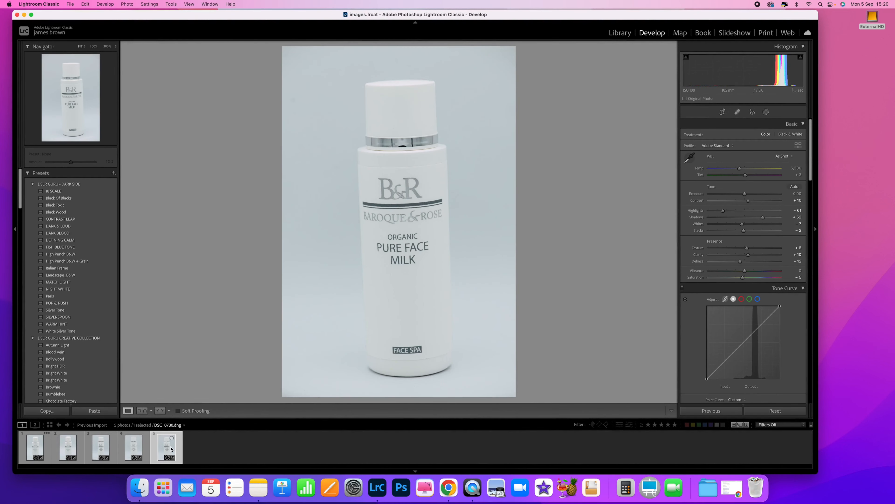
{"action": "key", "text": "Delete"}
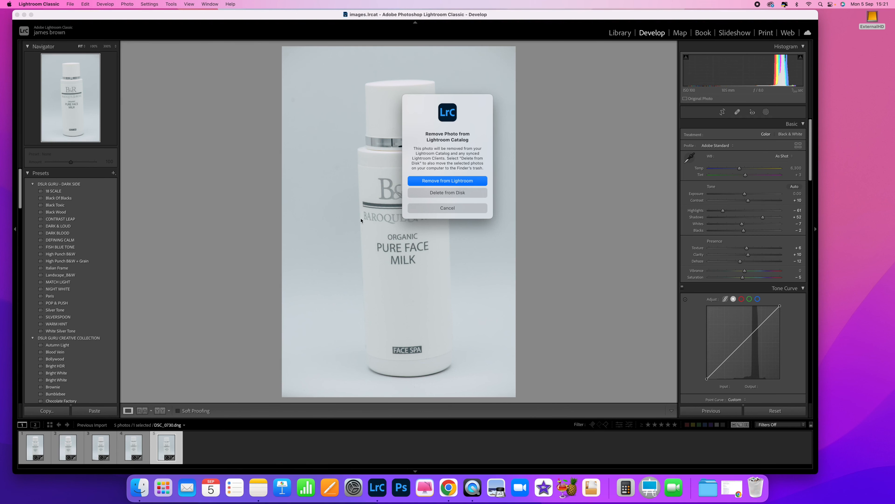
{"action": "double_click", "coordinate": [871, 17]}
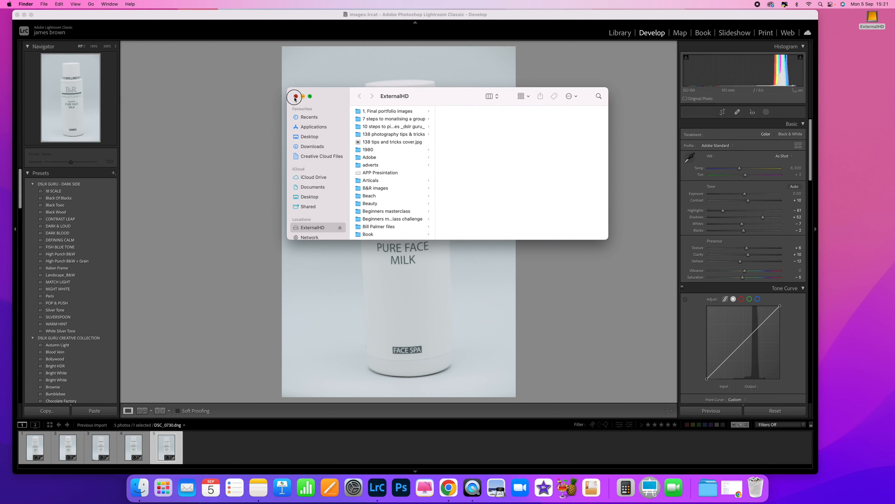
{"action": "left_click", "coordinate": [296, 96]}
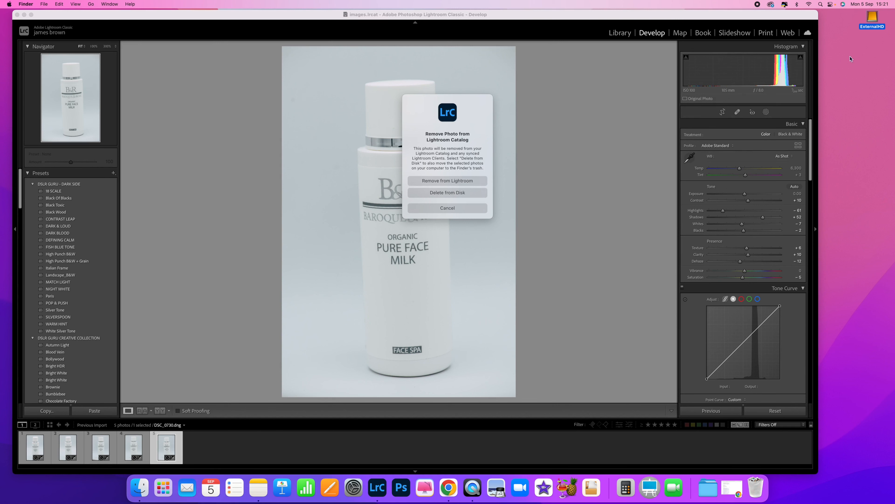
{"action": "double_click", "coordinate": [869, 18]}
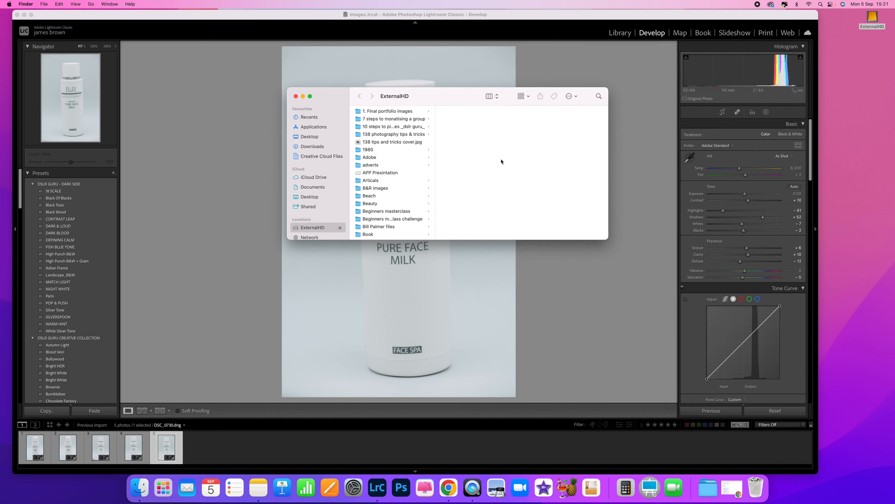
{"action": "scroll", "coordinate": [381, 209], "scroll_direction": "down", "scroll_amount": 10}
{"action": "scroll", "coordinate": [380, 209], "scroll_direction": "down", "scroll_amount": 2}
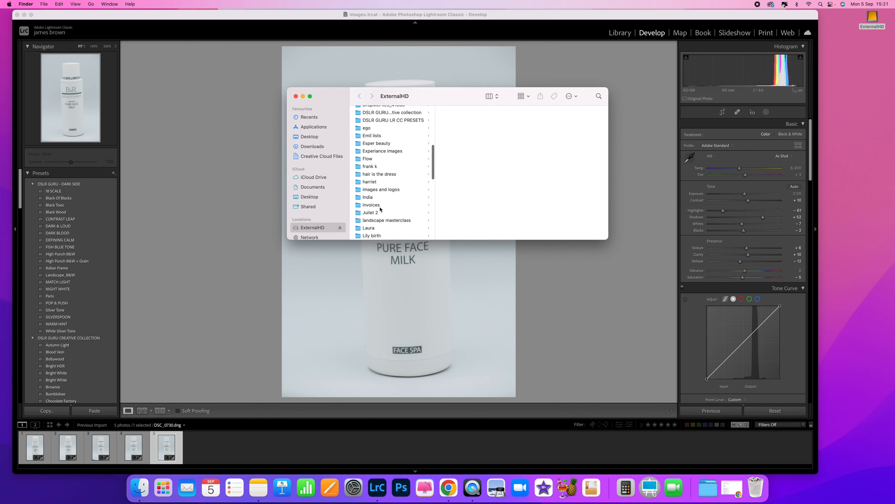
{"action": "scroll", "coordinate": [382, 210], "scroll_direction": "up", "scroll_amount": 3}
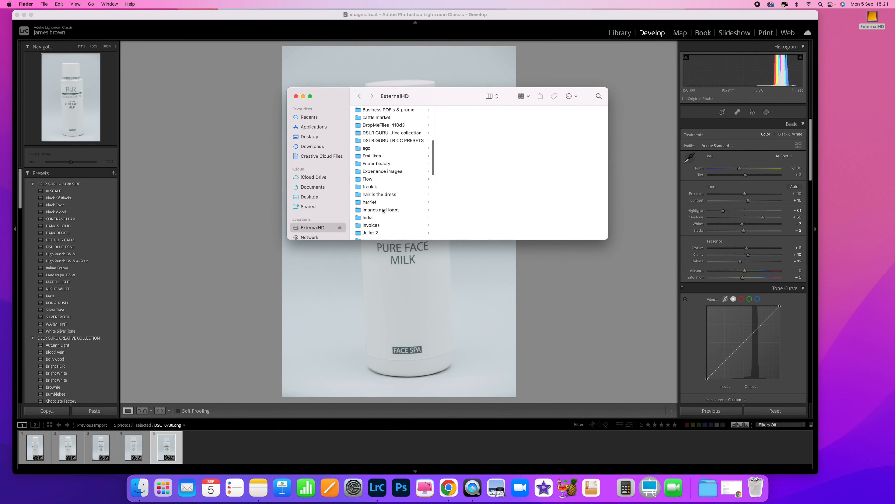
{"action": "scroll", "coordinate": [383, 210], "scroll_direction": "down", "scroll_amount": 6}
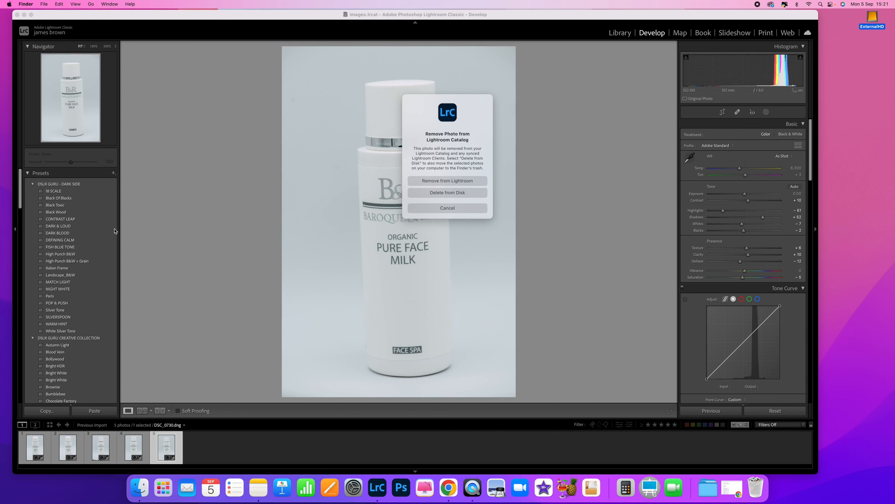
{"action": "left_click", "coordinate": [442, 212]}
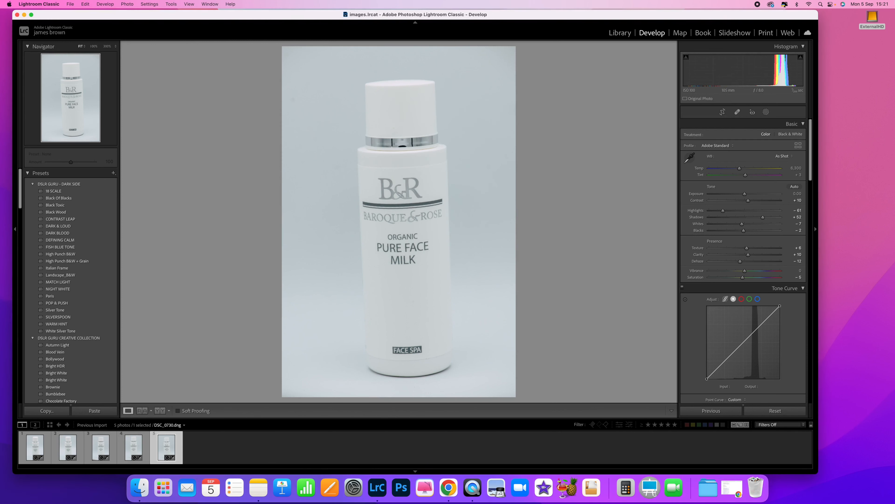
- Reopen ExternalHD in Finder and review the path from products test through 2022 and 2022-08-04 to products retouched
{"action": "left_click", "coordinate": [872, 17]}
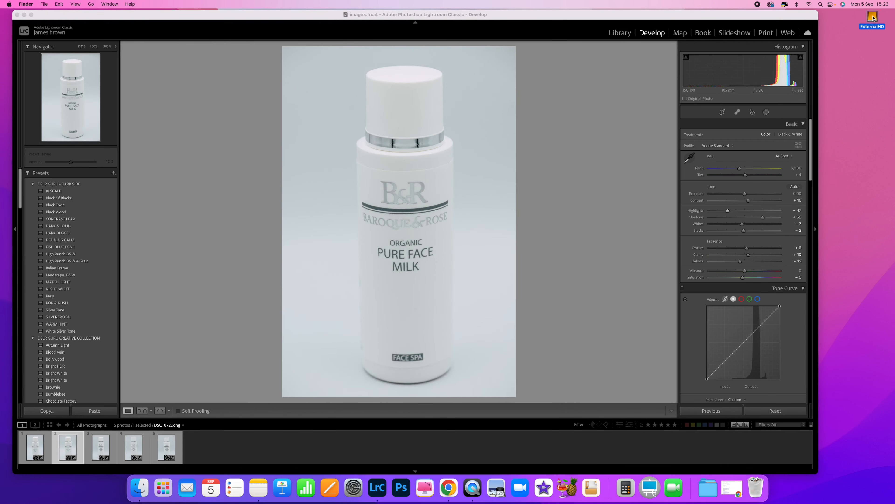
{"action": "double_click", "coordinate": [873, 17]}
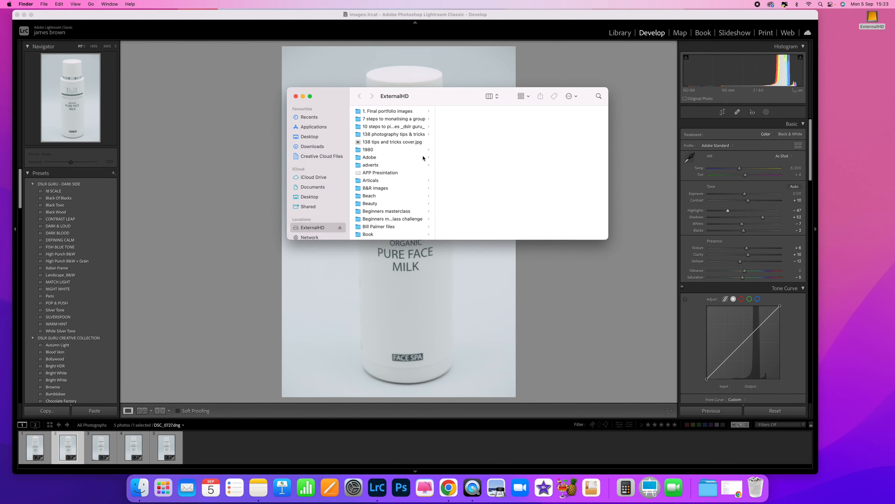
{"action": "scroll", "coordinate": [410, 156], "scroll_direction": "down", "scroll_amount": 15}
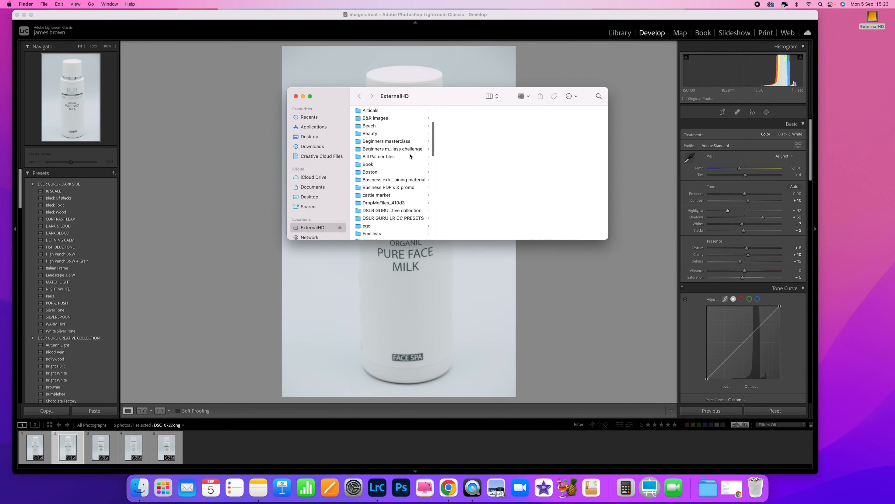
{"action": "left_click", "coordinate": [410, 144]}
{"action": "left_click", "coordinate": [453, 111]}
{"action": "left_click", "coordinate": [571, 112]}
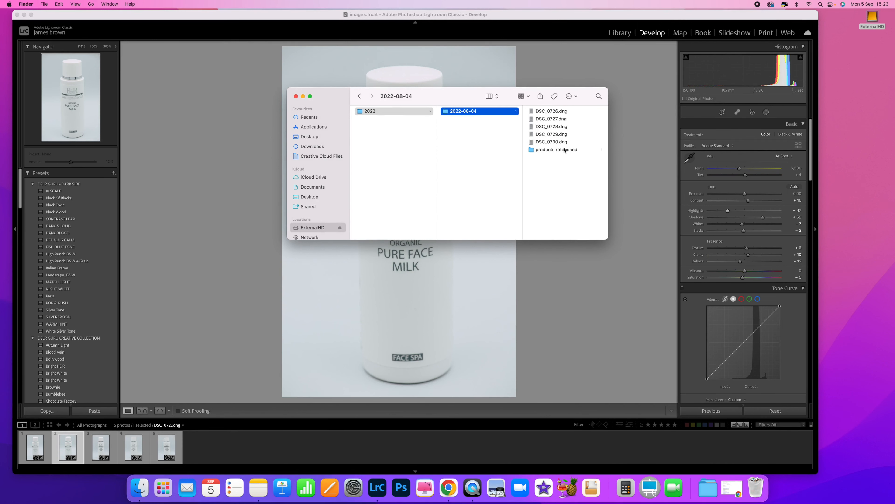
{"action": "left_click", "coordinate": [544, 150]}
{"action": "scroll", "coordinate": [511, 137], "scroll_direction": "left", "scroll_amount": 5}
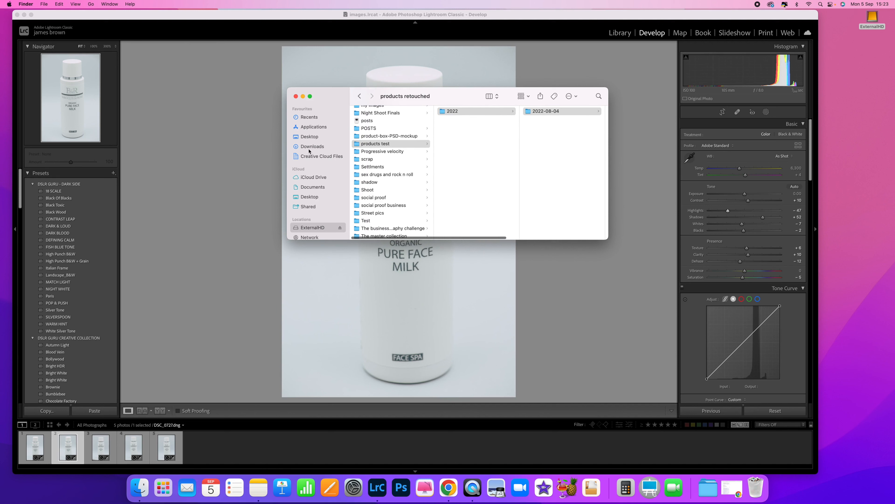
{"action": "scroll", "coordinate": [531, 133], "scroll_direction": "right", "scroll_amount": 5}
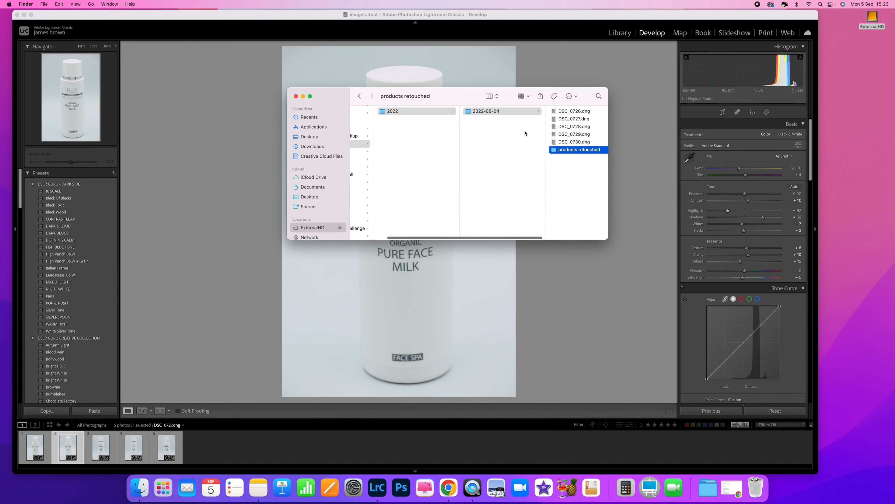
- Move the 2022-08-04 folder out of 2022 directly into products test in Finder, and close the window
{"action": "left_click", "coordinate": [496, 112]}
{"action": "left_click_drag", "start_coordinate": [445, 112], "coordinate": [386, 152]}
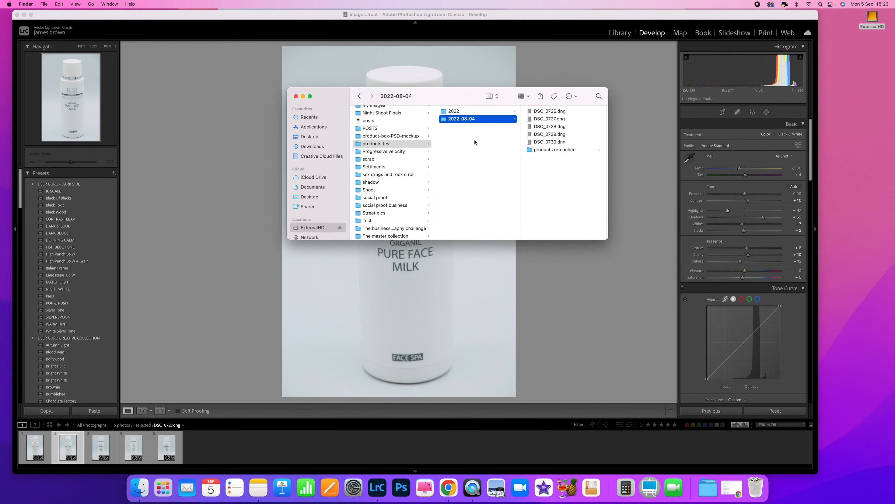
{"action": "left_click", "coordinate": [296, 96]}
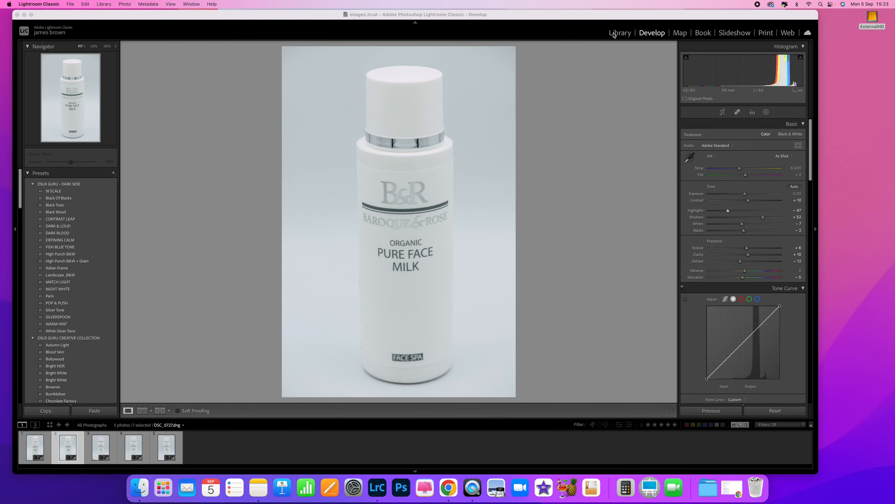
- In the Library module, relink the missing DSC_0729.dng to its file in the moved 2022-08-04 folder and show All Photographs
{"action": "left_click", "coordinate": [615, 33]}
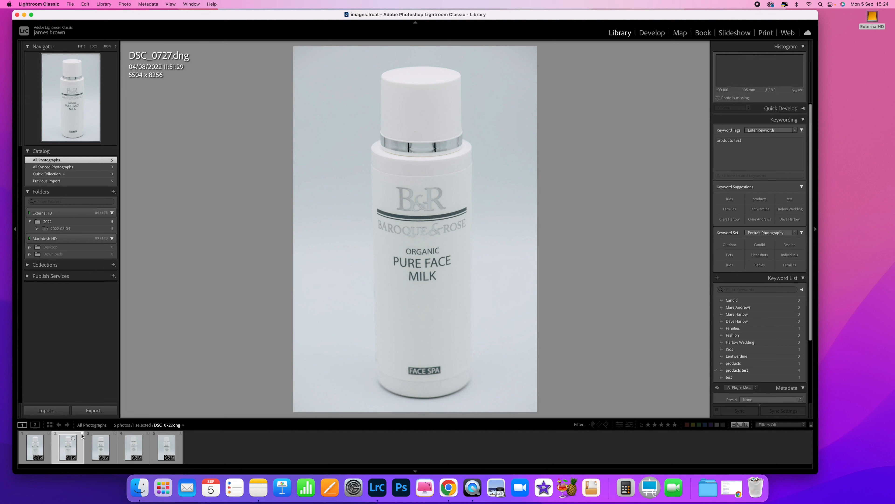
{"action": "left_click", "coordinate": [60, 229]}
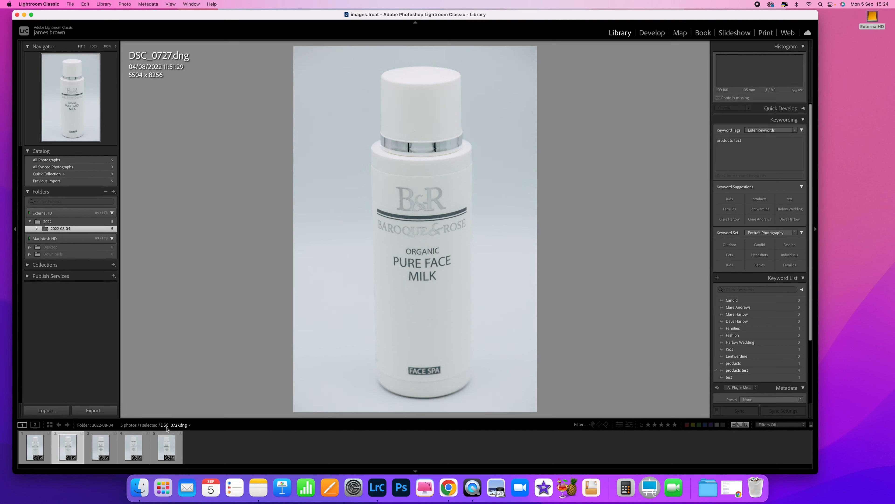
{"action": "left_click", "coordinate": [149, 435]}
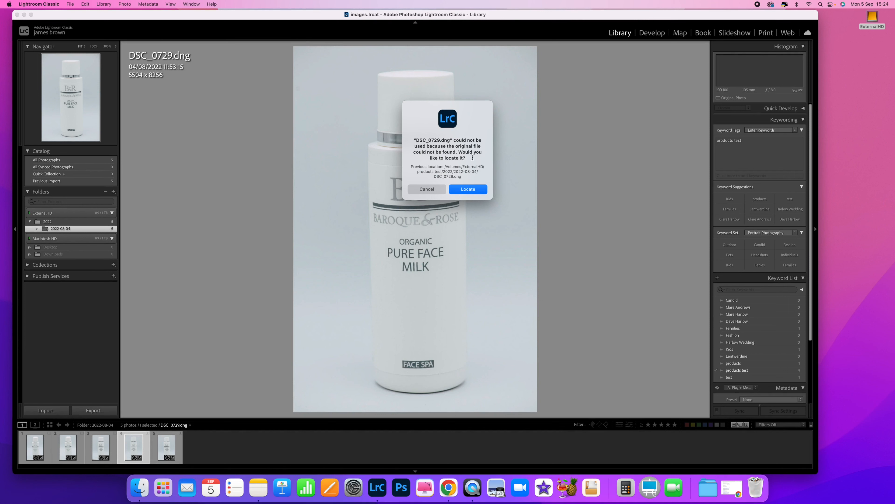
{"action": "left_click", "coordinate": [478, 191]}
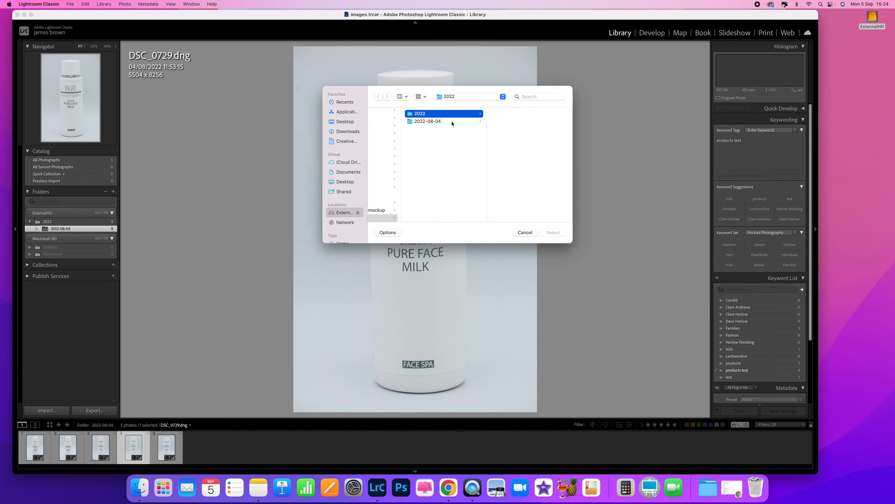
{"action": "left_click", "coordinate": [452, 122]}
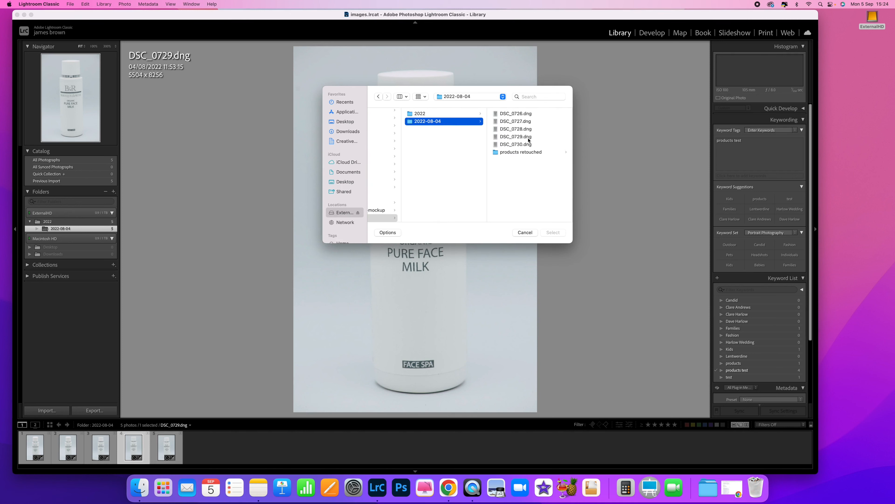
{"action": "left_click", "coordinate": [516, 136]}
{"action": "left_click", "coordinate": [558, 234]}
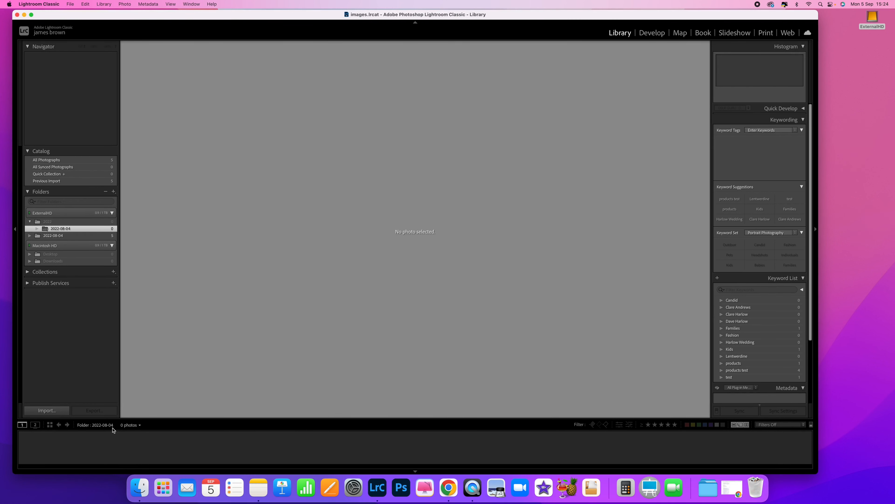
{"action": "left_click", "coordinate": [85, 160]}
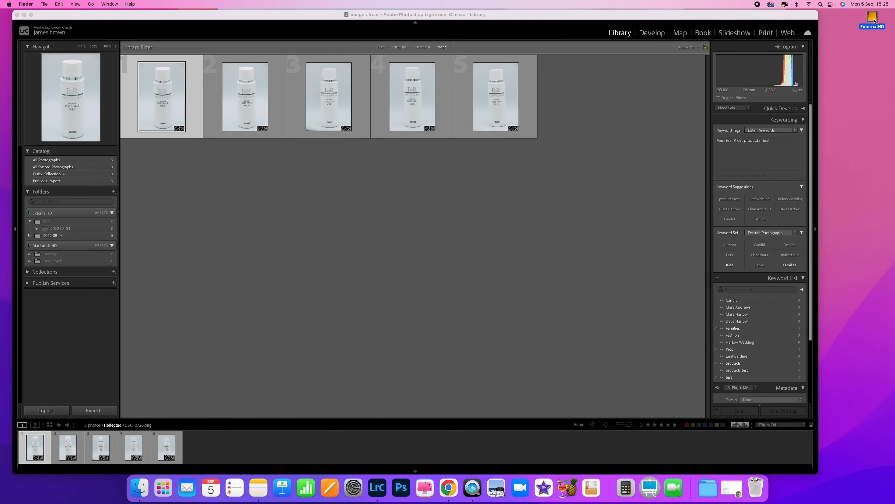
- Open ExternalHD in Finder and look through its folder list
{"action": "double_click", "coordinate": [873, 19]}
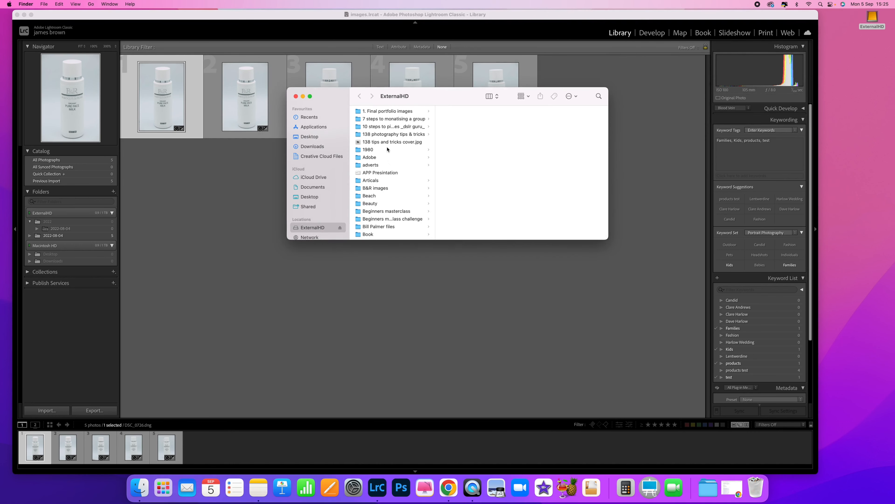
{"action": "scroll", "coordinate": [393, 205], "scroll_direction": "down", "scroll_amount": 5}
{"action": "scroll", "coordinate": [394, 212], "scroll_direction": "up", "scroll_amount": 5}
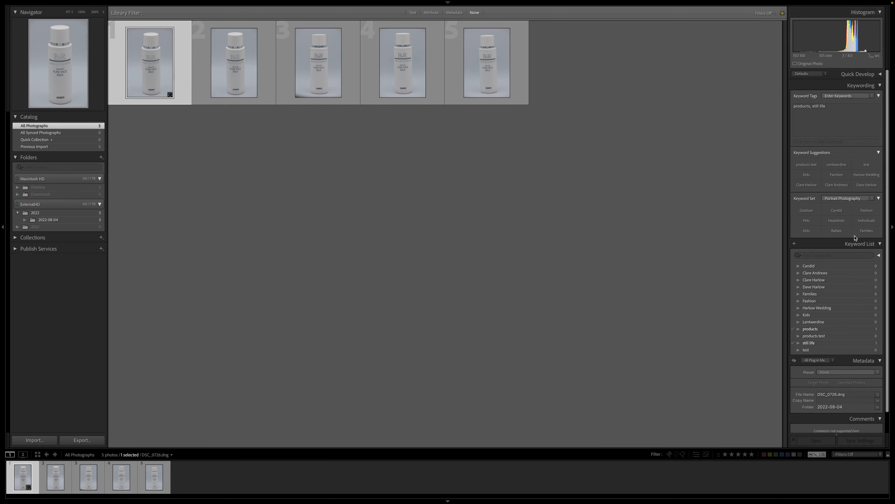
- Reveal the module bar and search all photographs with the text filter for "still life"
{"action": "mouse_move", "coordinate": [779, 4]}
{"action": "left_click", "coordinate": [448, 3]}
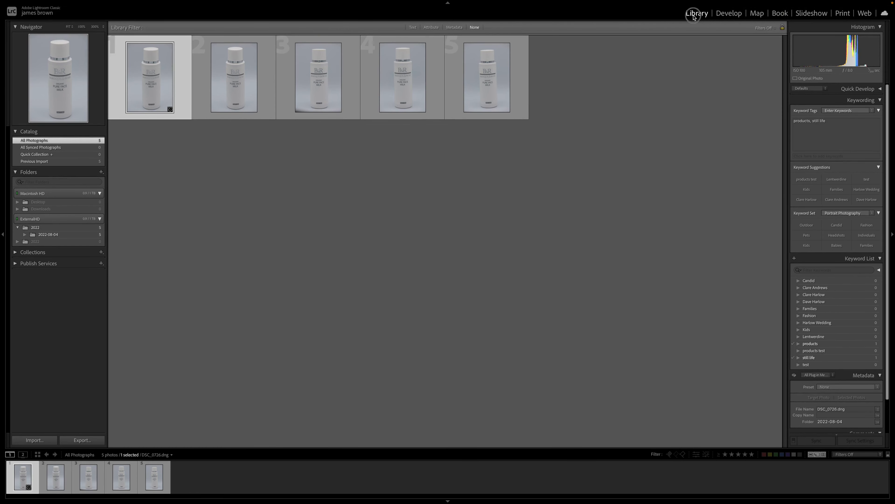
{"action": "left_click", "coordinate": [412, 28]}
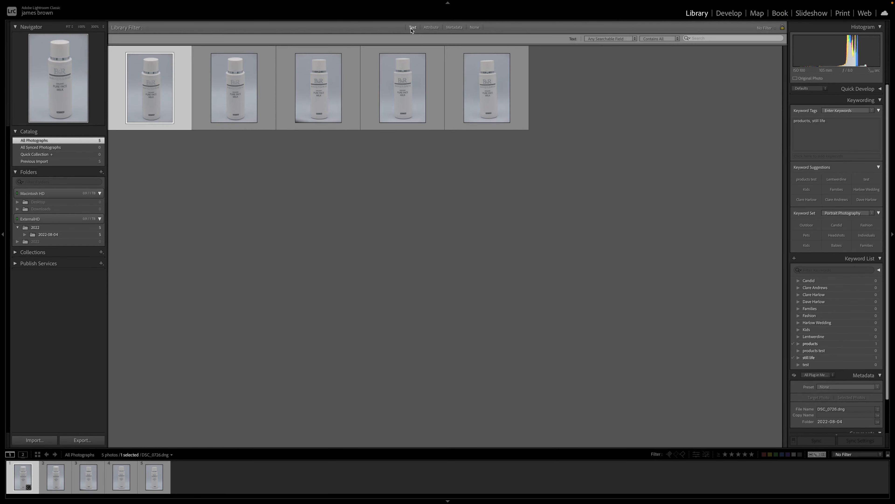
{"action": "left_click", "coordinate": [708, 38]}
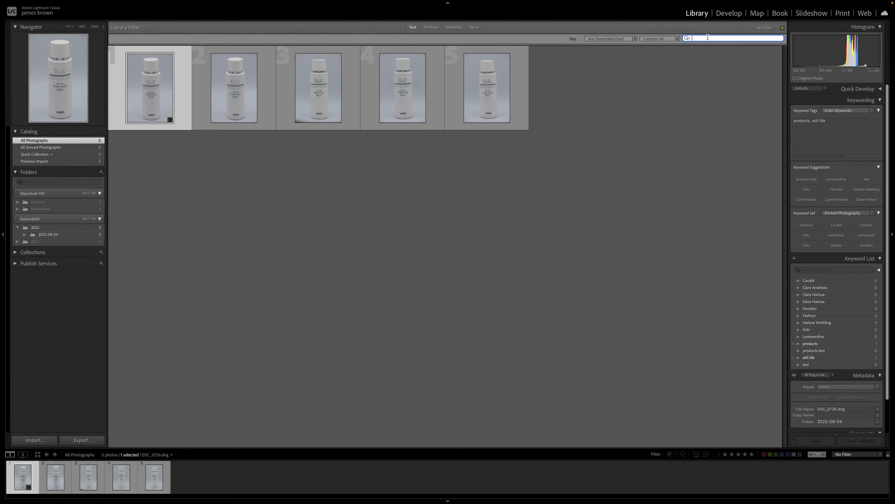
{"action": "type", "text": "still life"}
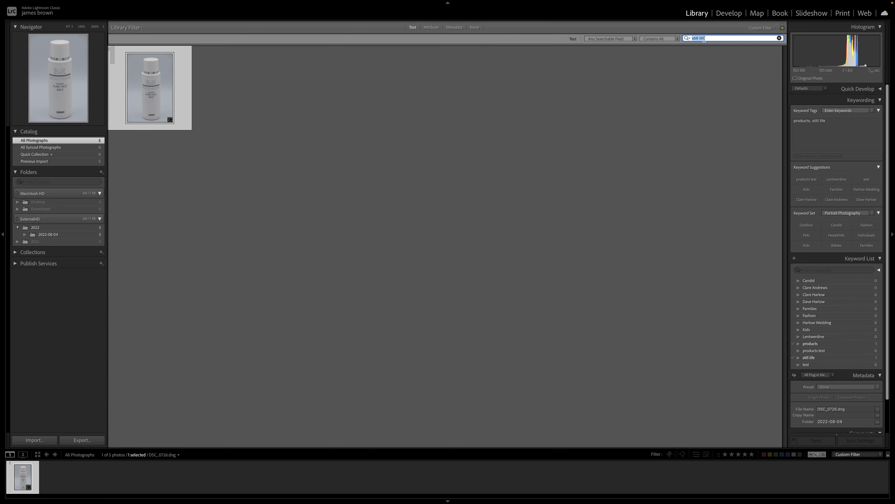
- Clear the text filter and search the photographs for "products"
{"action": "left_click", "coordinate": [780, 38]}
{"action": "type", "text": "products"}
{"action": "key", "text": "Return"}
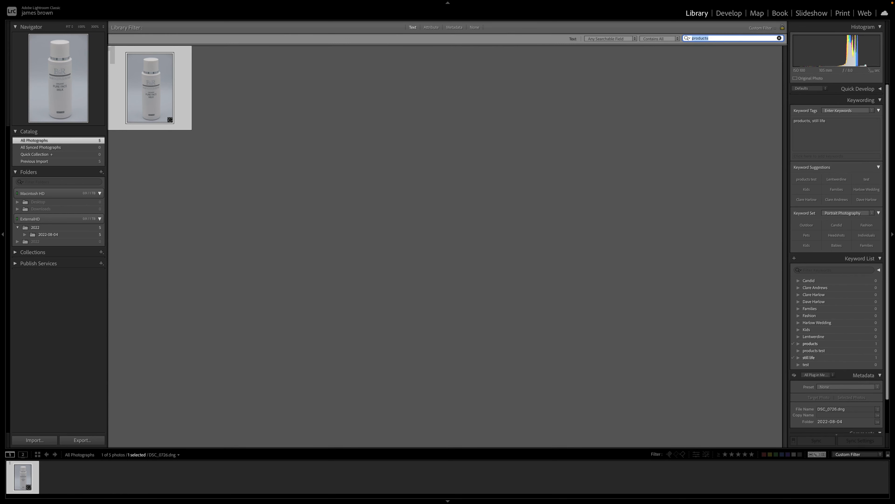